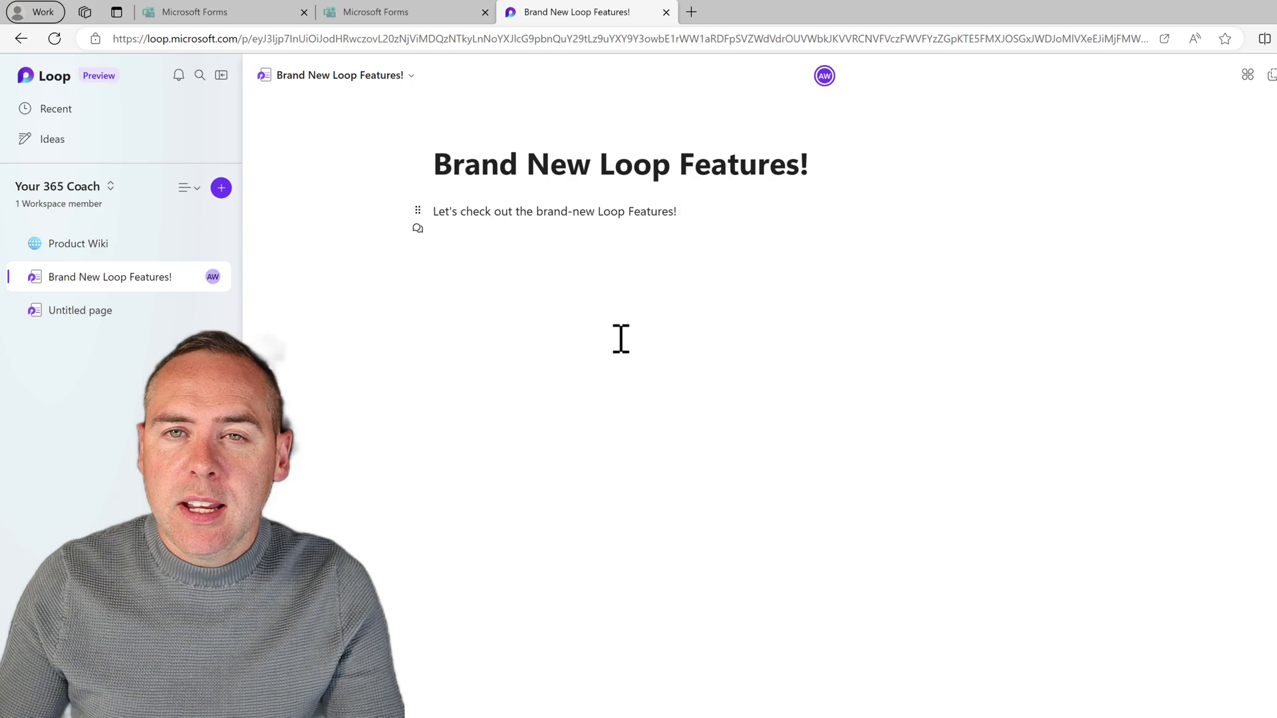
Step: Add a page cover from the stock images for "Office", choosing the smiling man in a grey suit with folded arms
mouse_move(604, 134)
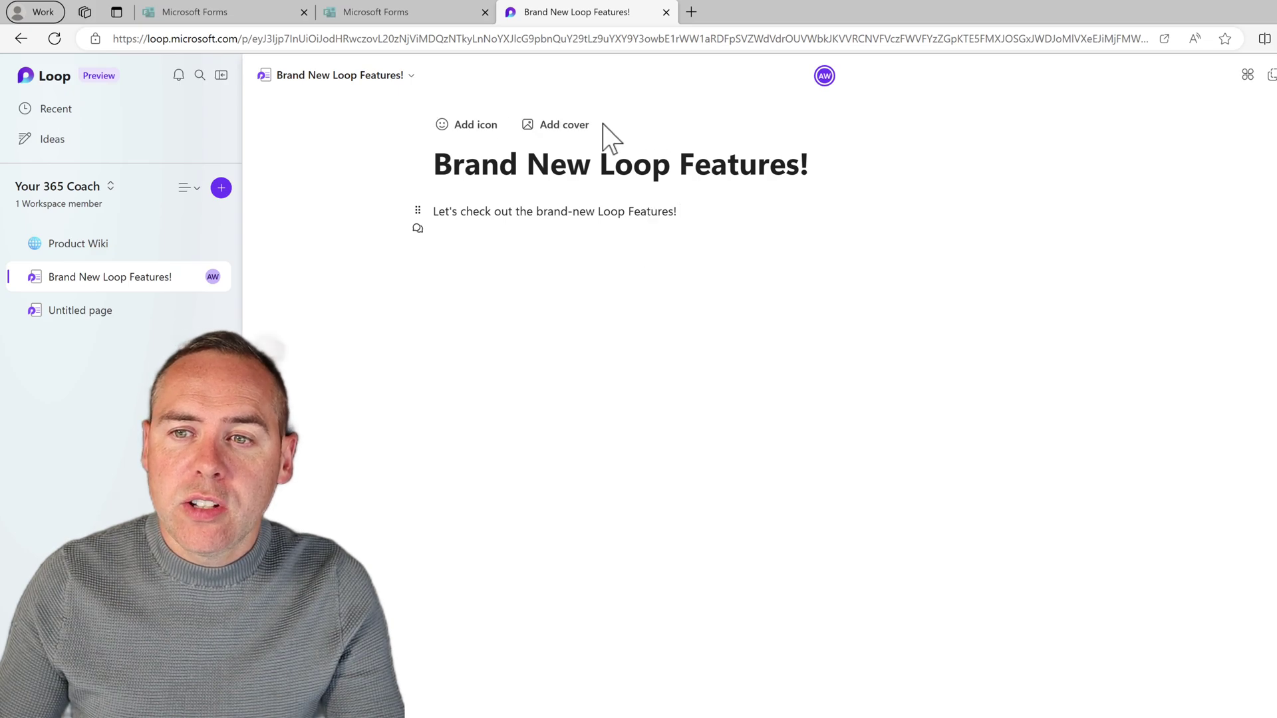
click(565, 126)
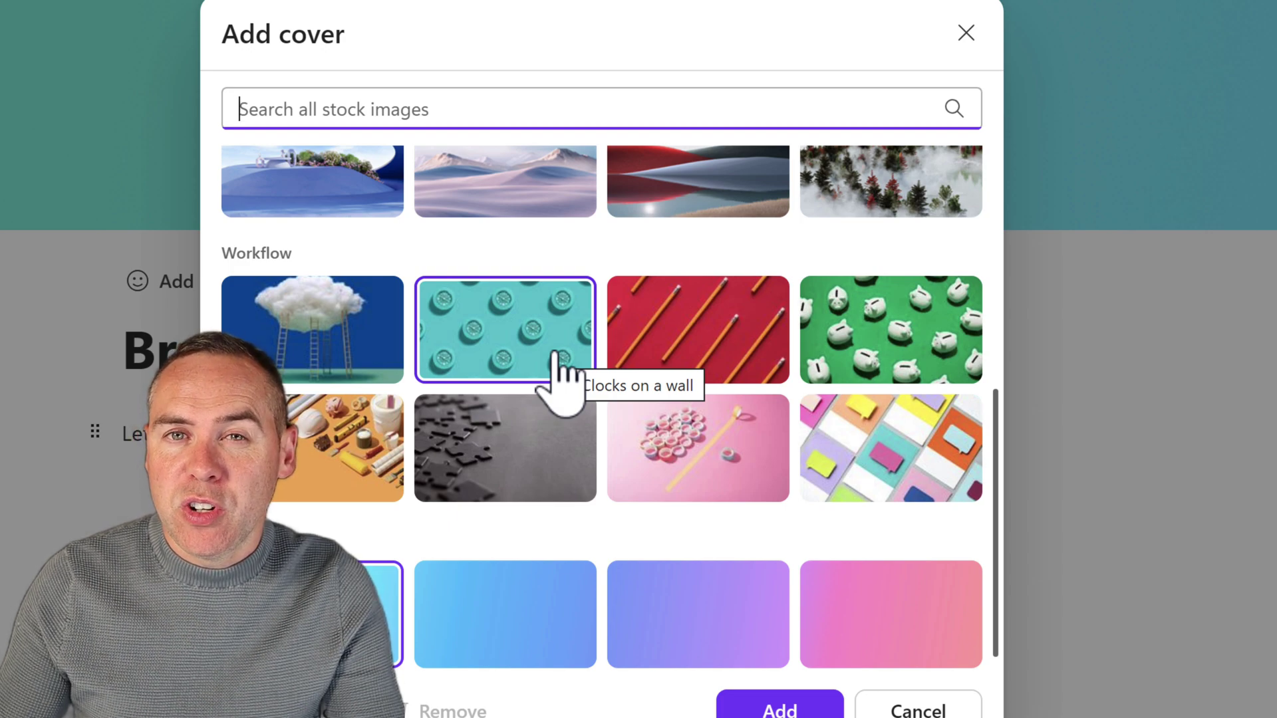
click(446, 114)
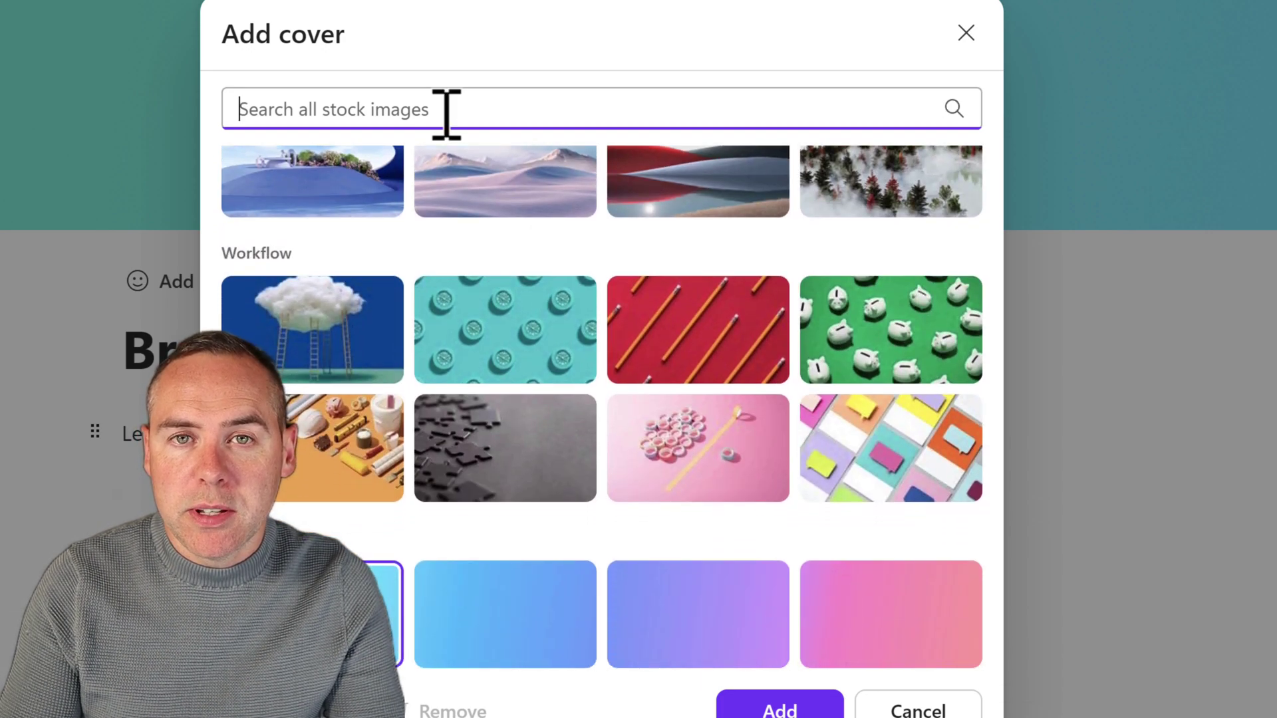
text(Office)
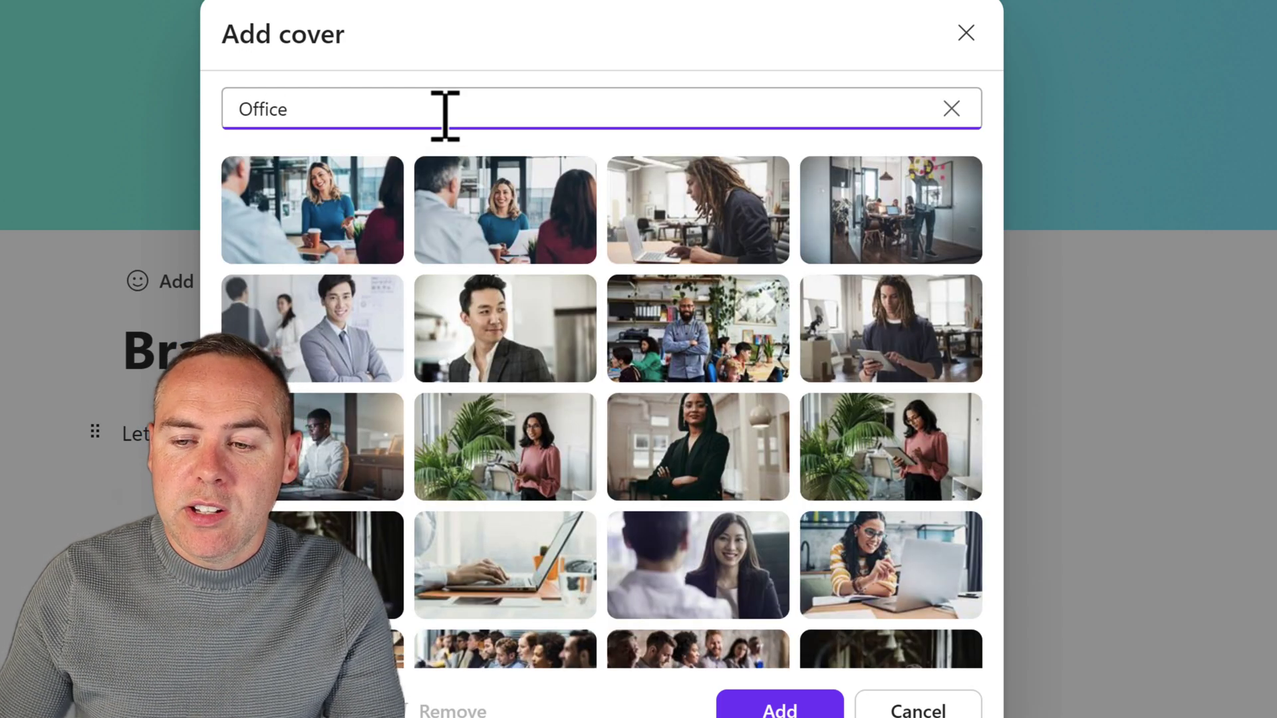
click(359, 372)
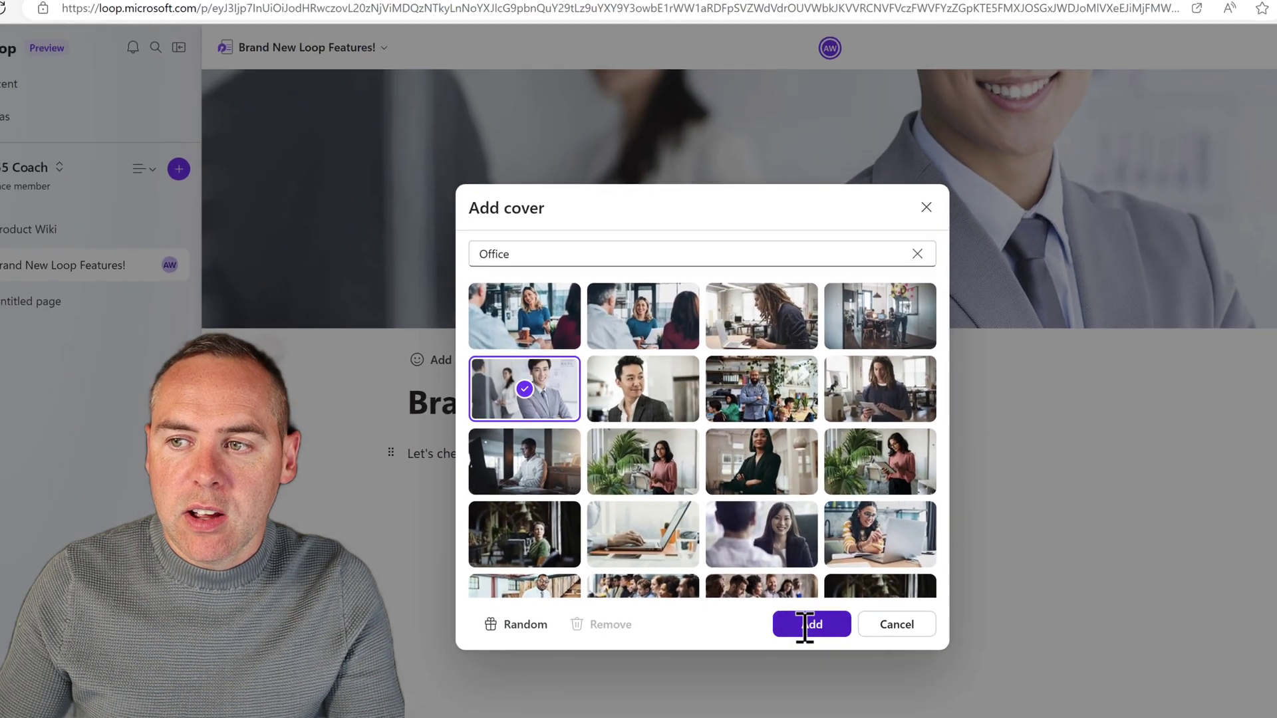
click(804, 625)
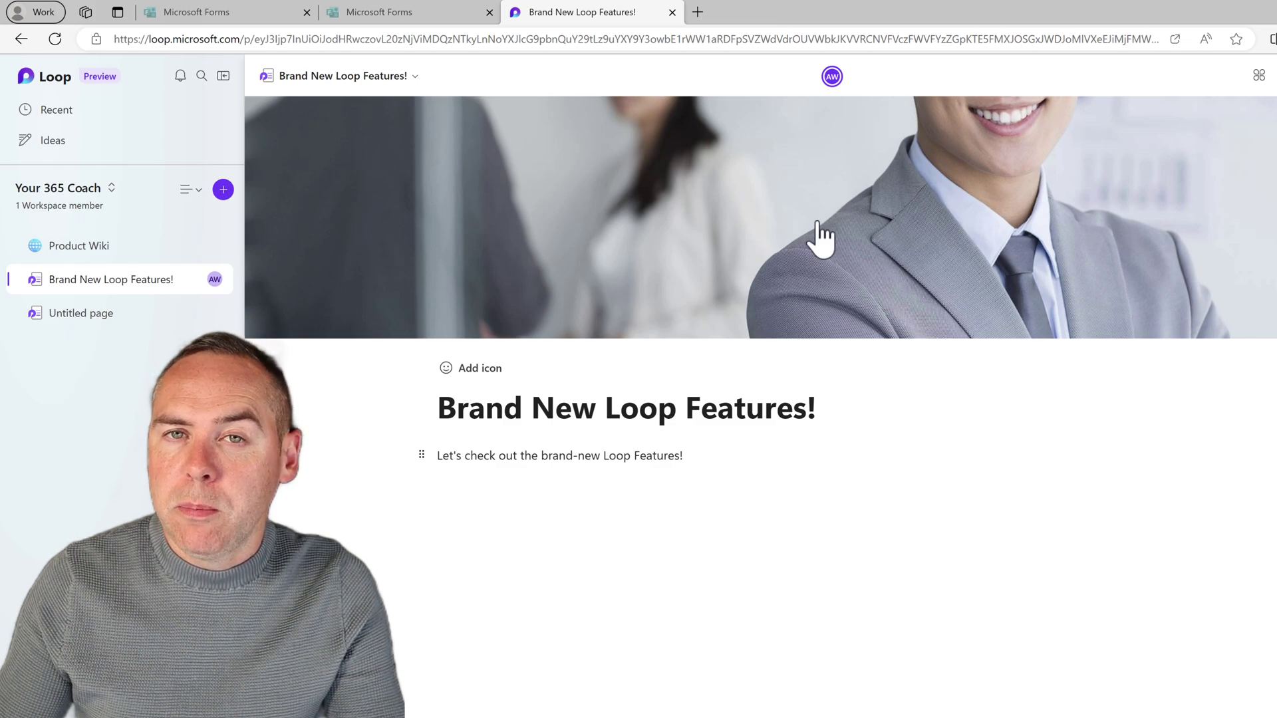
Step: Add the recently used grinning smiley emoji as the icon of the Brand New Loop Features! page
click(473, 370)
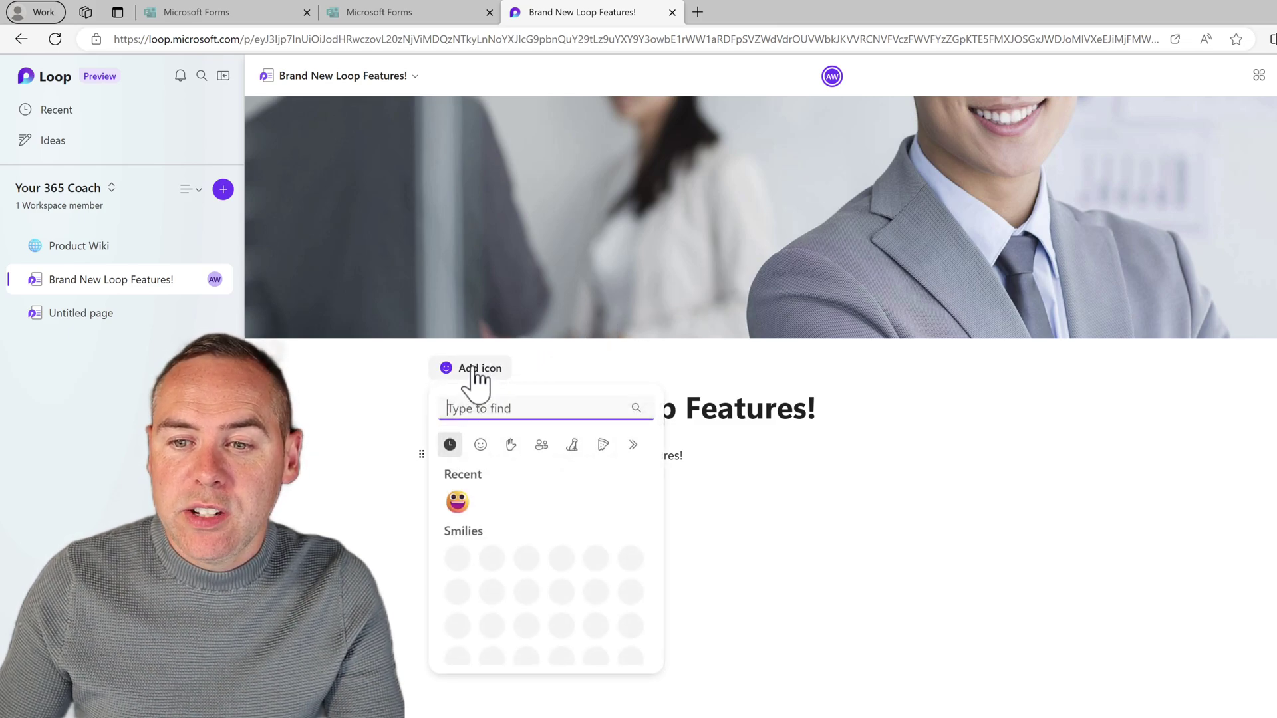
click(457, 503)
click(993, 470)
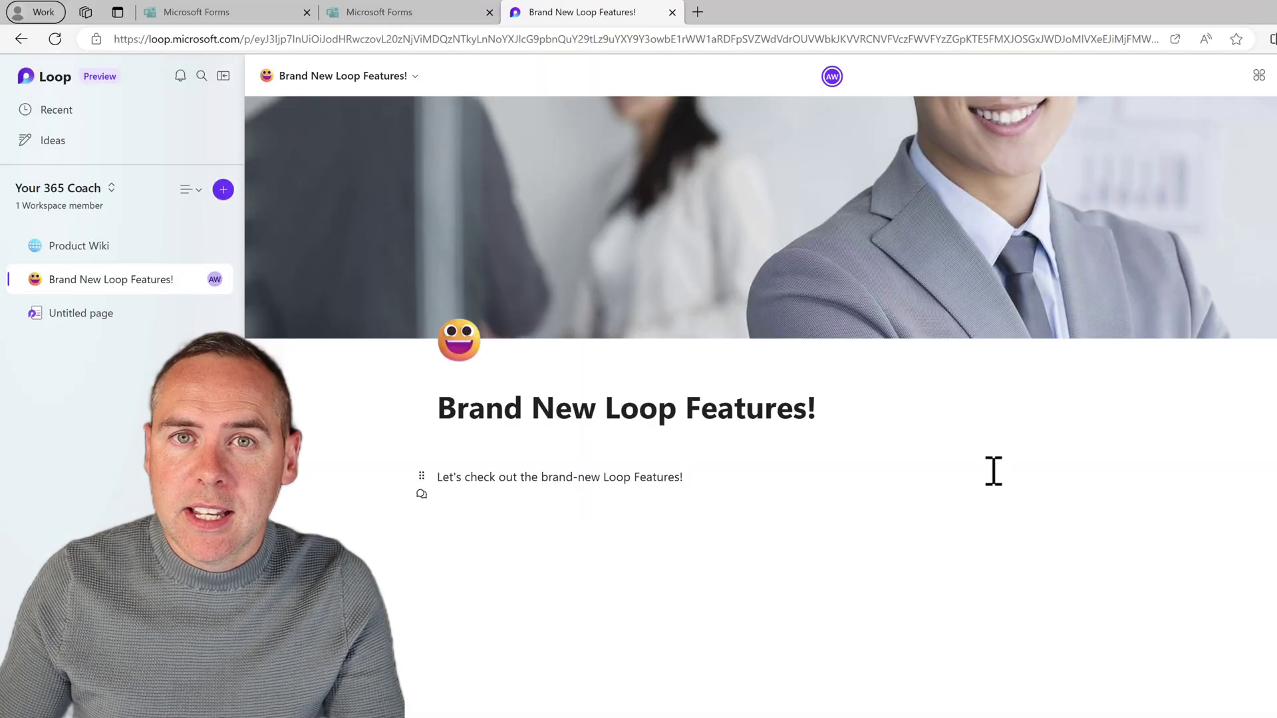
Step: Open the untitled page and apply the Issue Tracker template from the Template Gallery
click(137, 315)
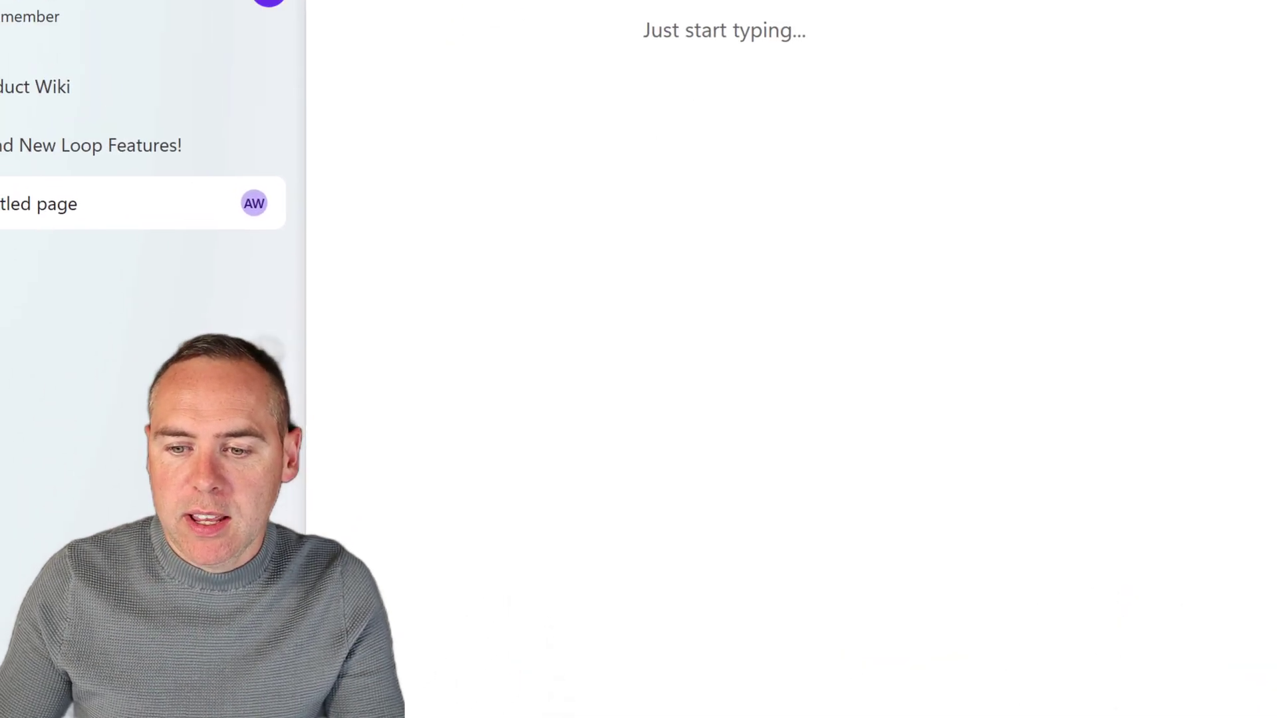
click(657, 710)
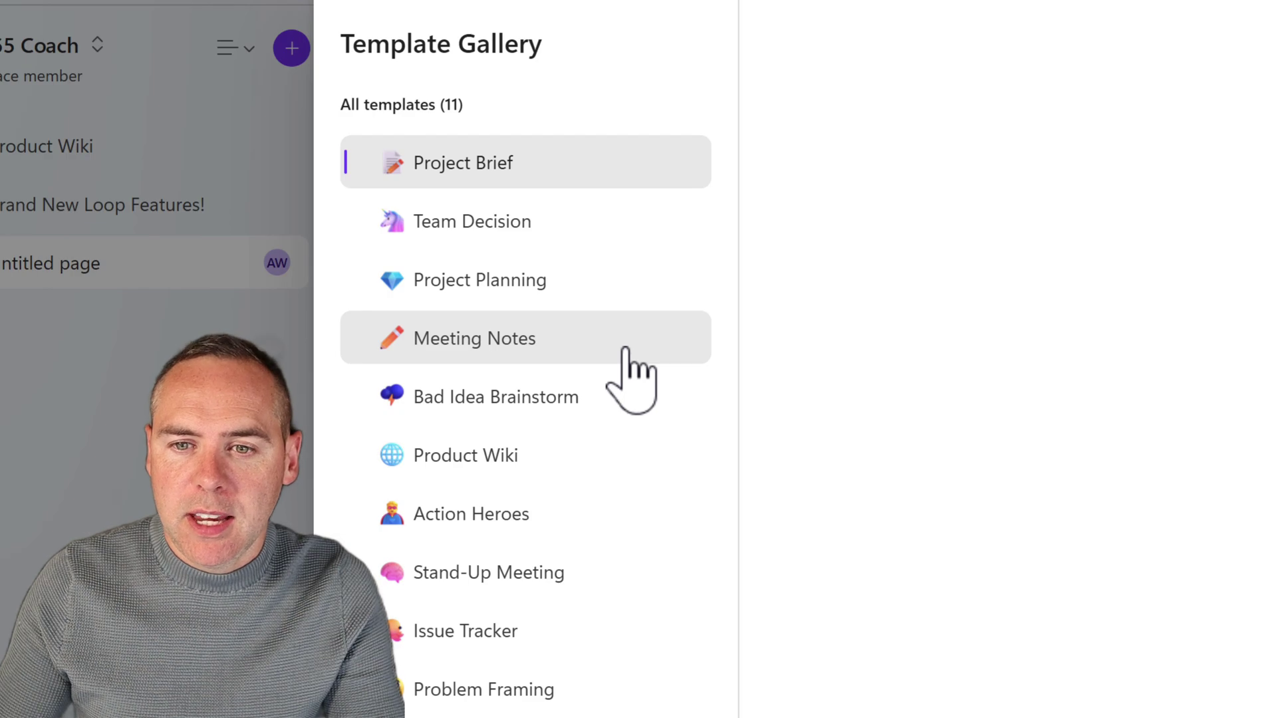
click(512, 625)
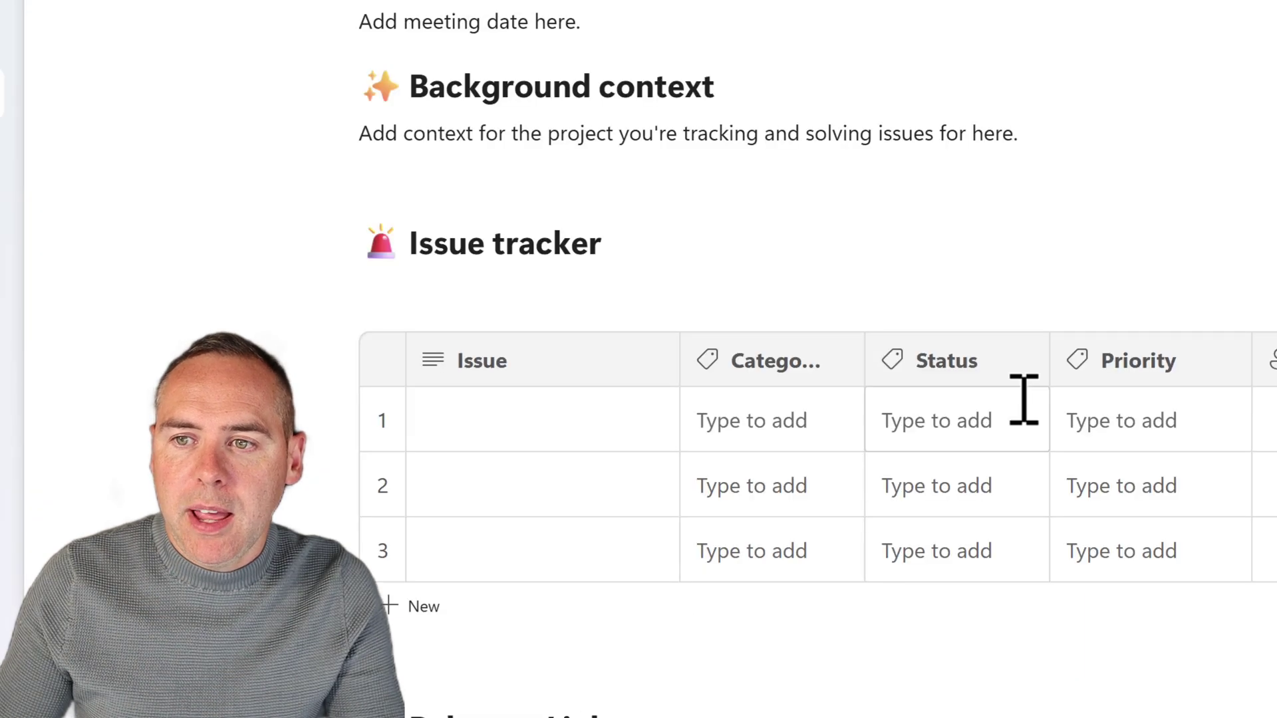
Step: Review the Issue Tracker page's template sections, including background context, the issue table and relevant links
scroll(1020, 393, up, 7)
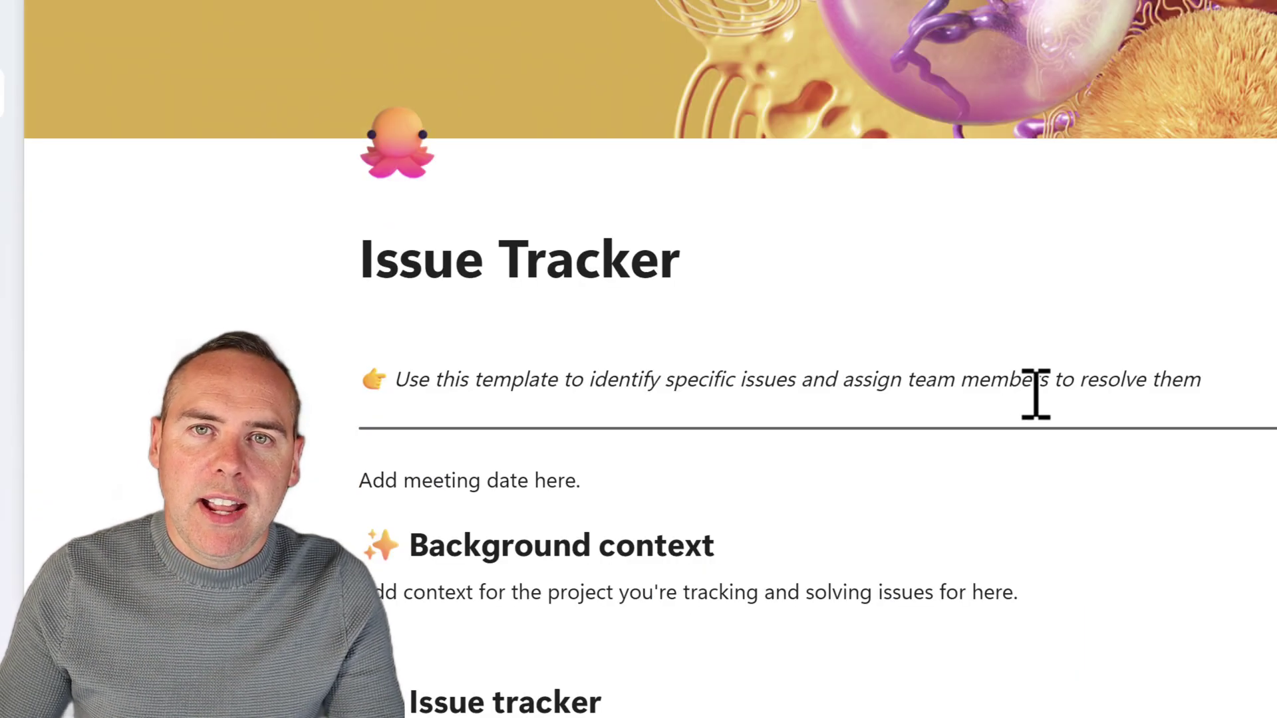
scroll(675, 428, down, 4)
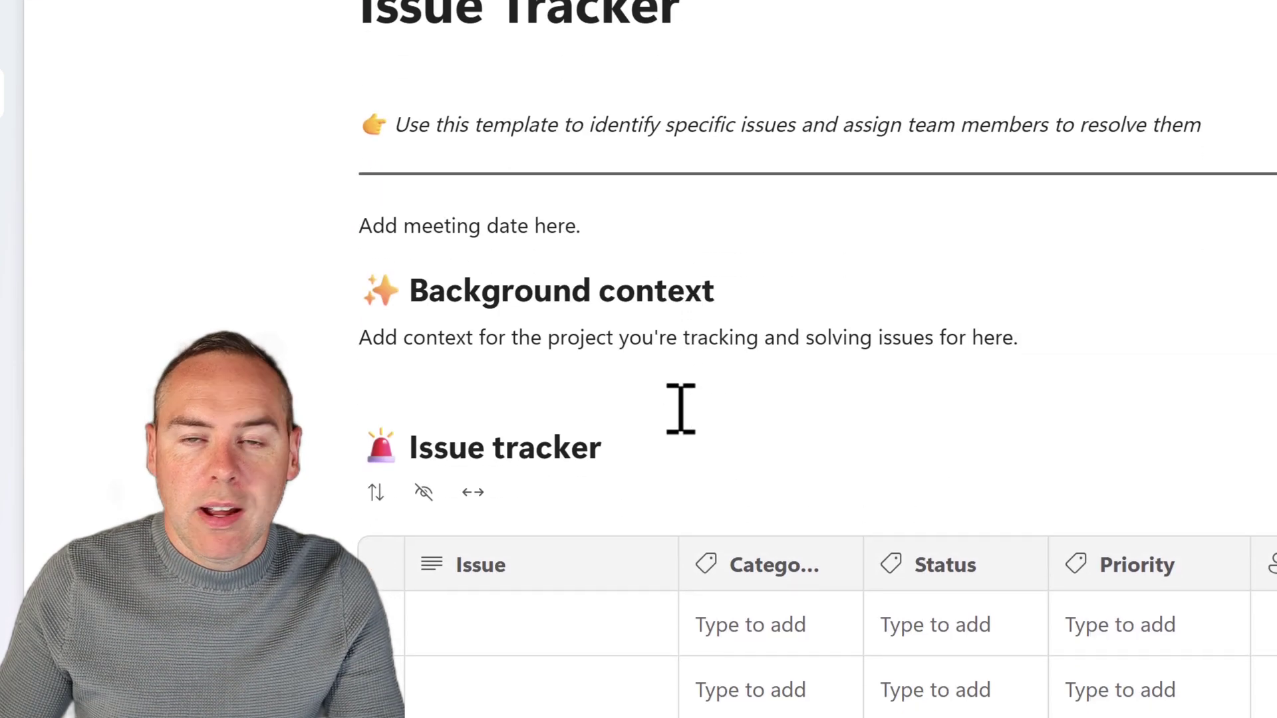
scroll(680, 409, down, 4)
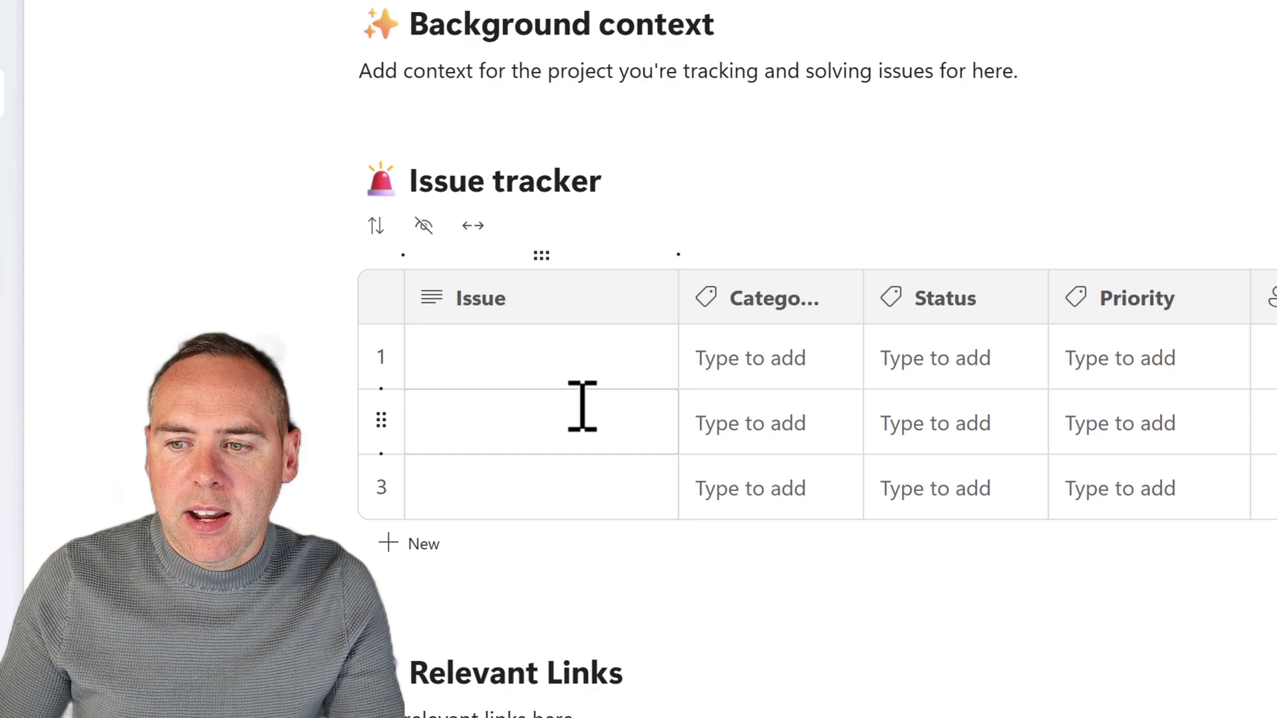
scroll(598, 478, down, 2)
scroll(595, 459, up, 1)
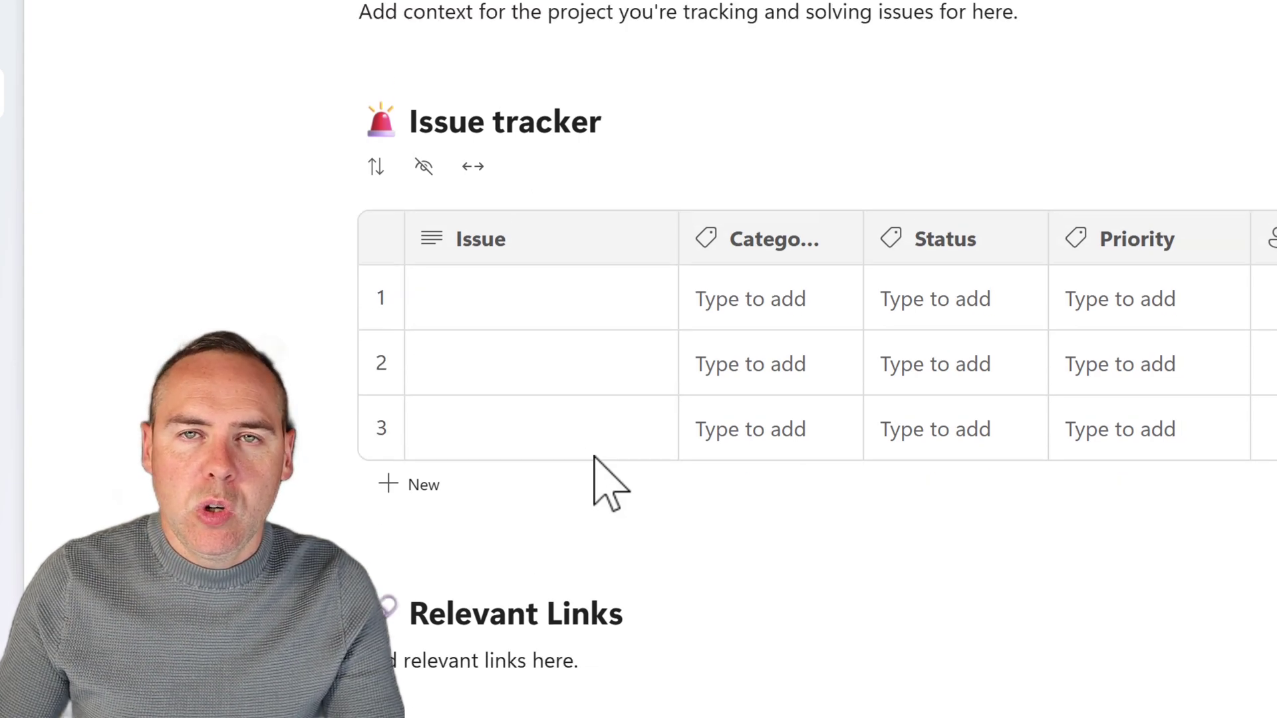
scroll(596, 458, up, 2)
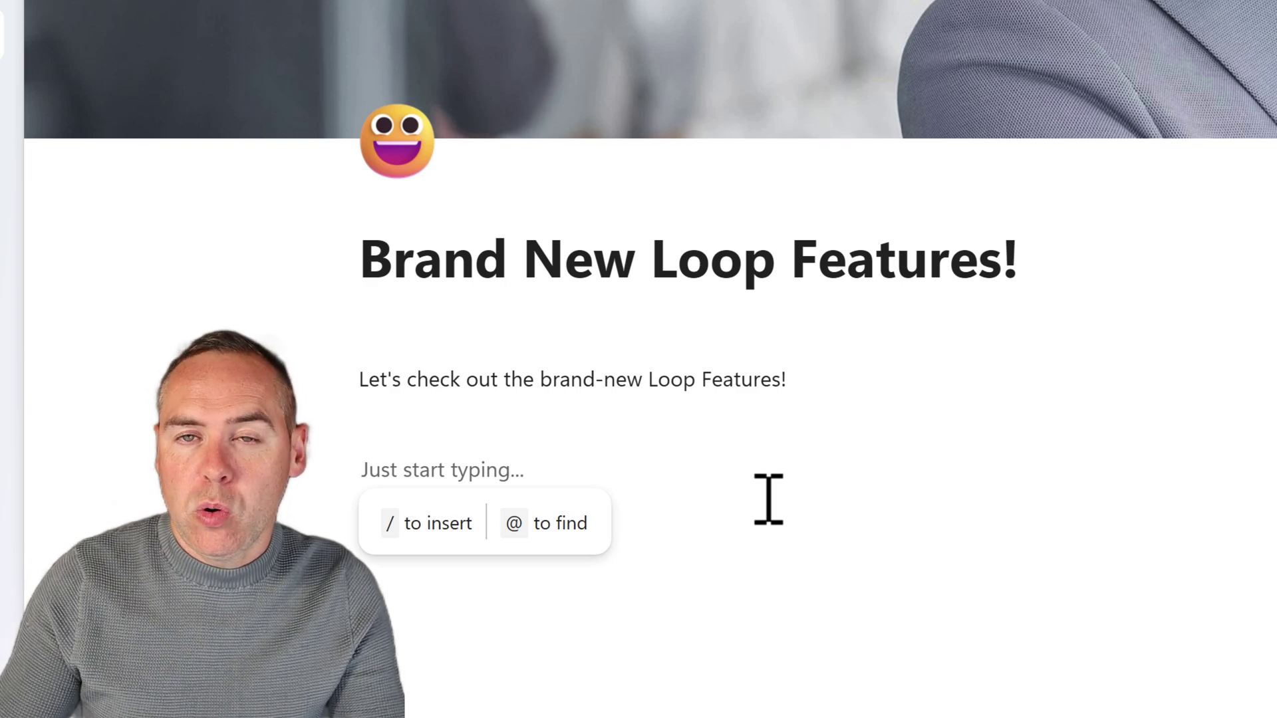
Step: Insert a Trello board on the Brand New Loop Features! page by importing the Project Xero Tasks board
text(/)
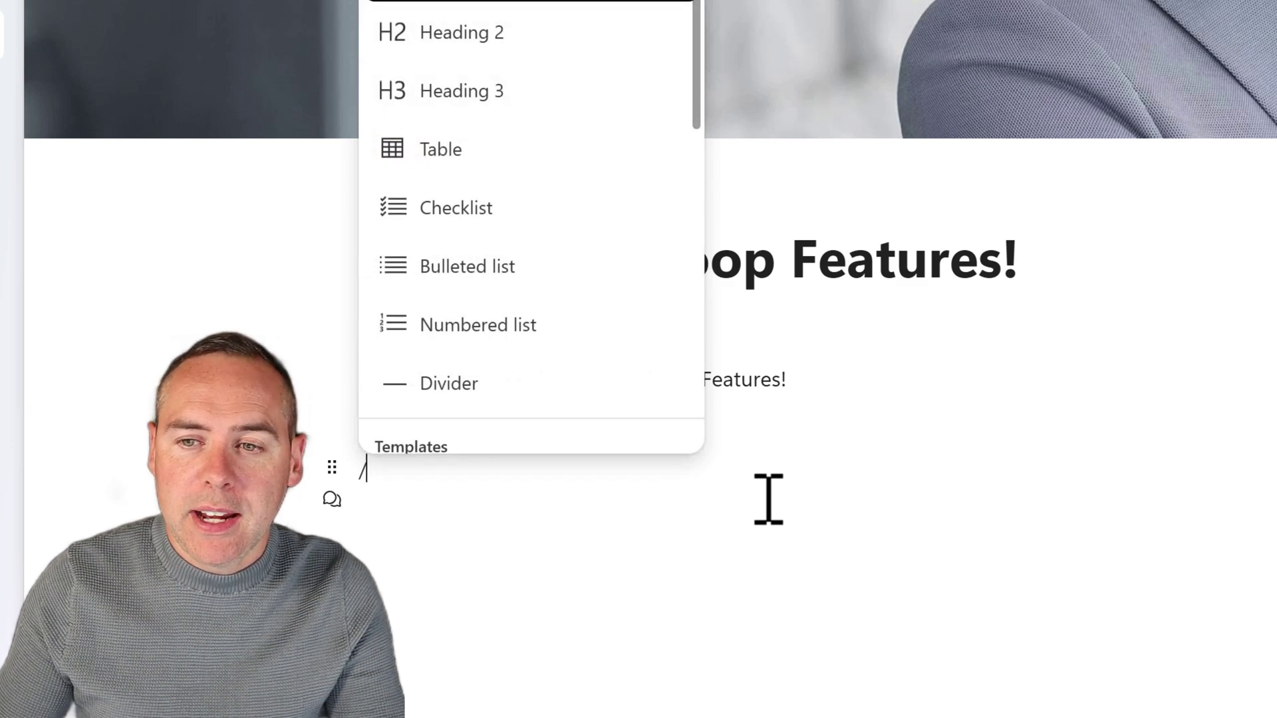
scroll(539, 328, down, 8)
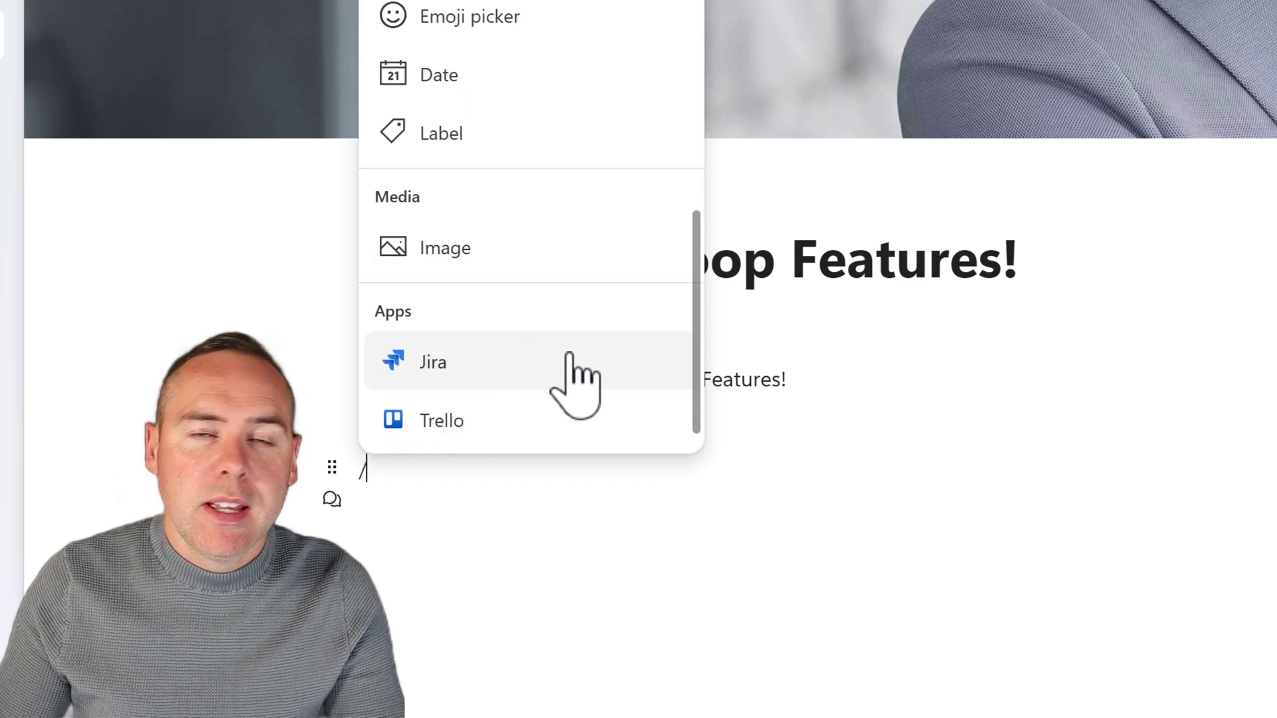
mouse_move(570, 356)
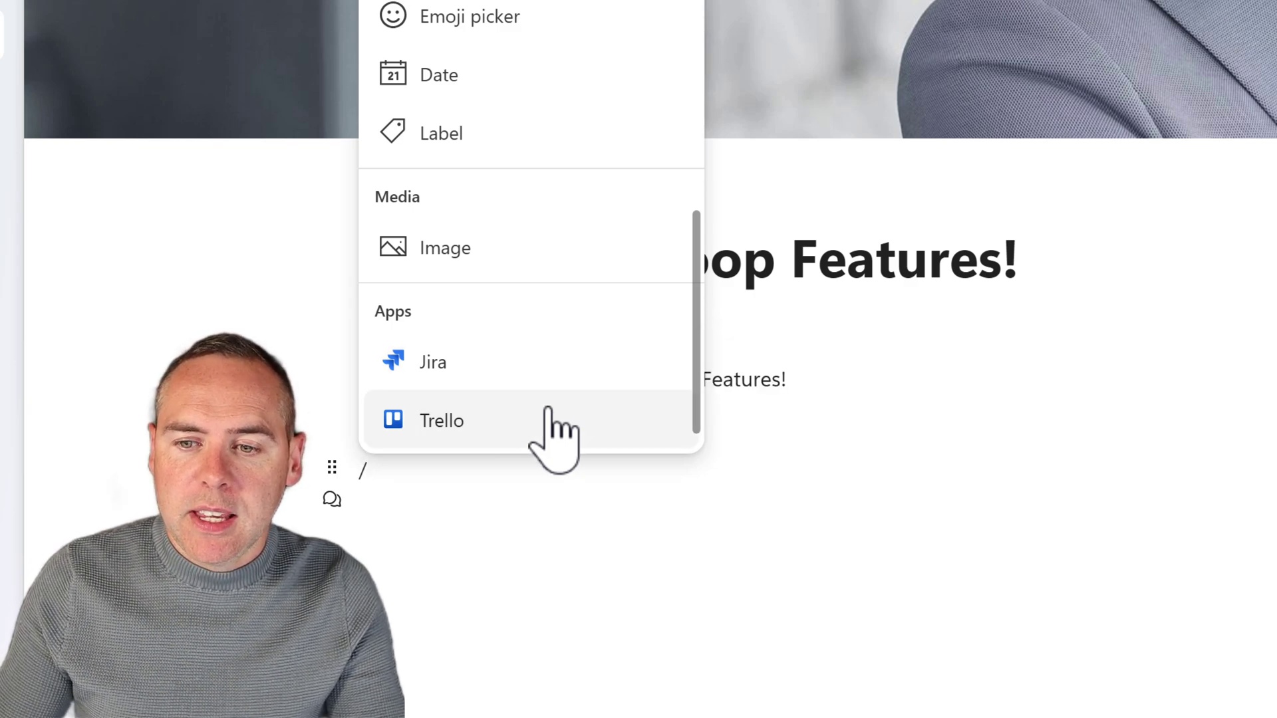
mouse_move(545, 417)
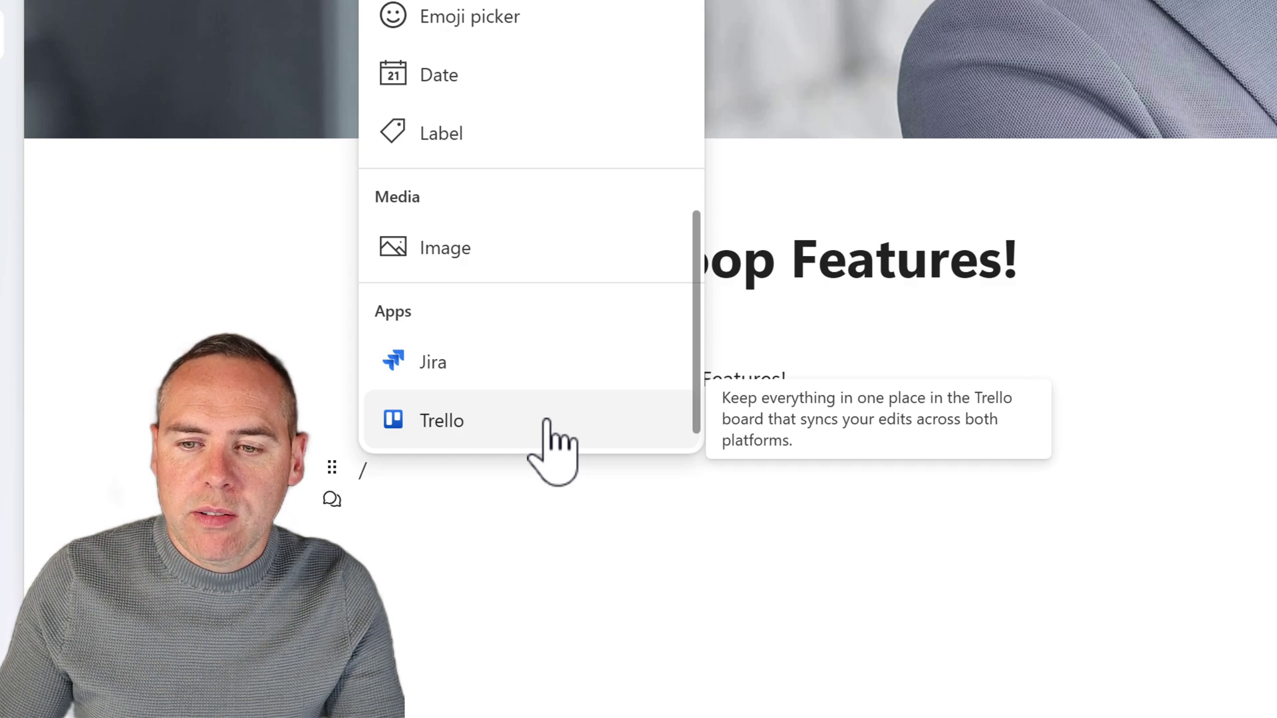
click(547, 420)
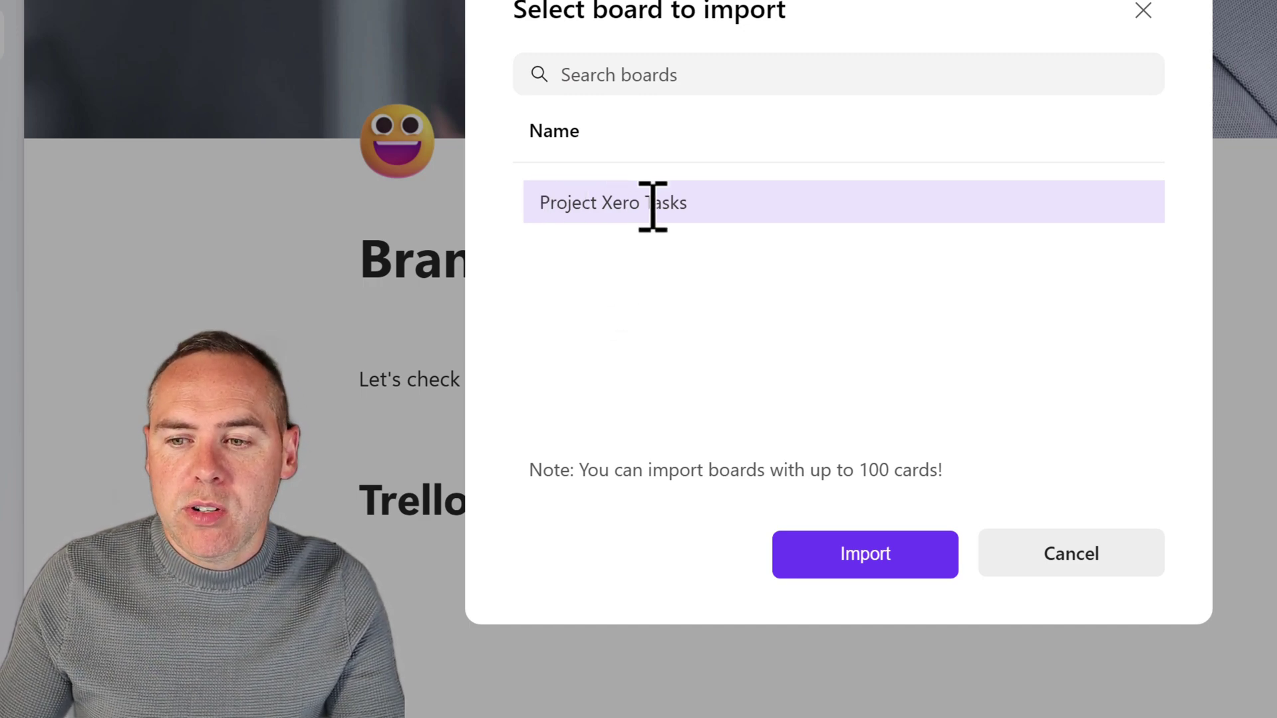
click(841, 556)
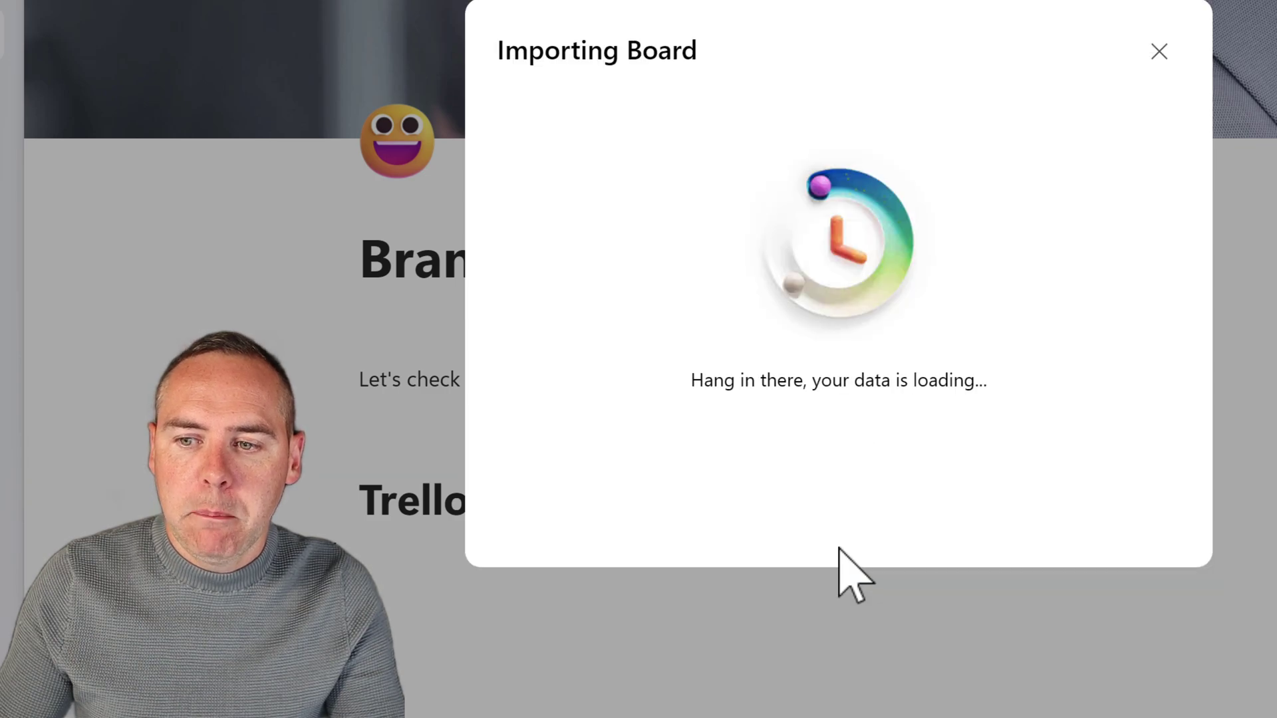
Step: Assign the available Trello member to the first Scoping card, about the purchase for financing, and set its date to 22 August 2023
scroll(555, 508, down, 7)
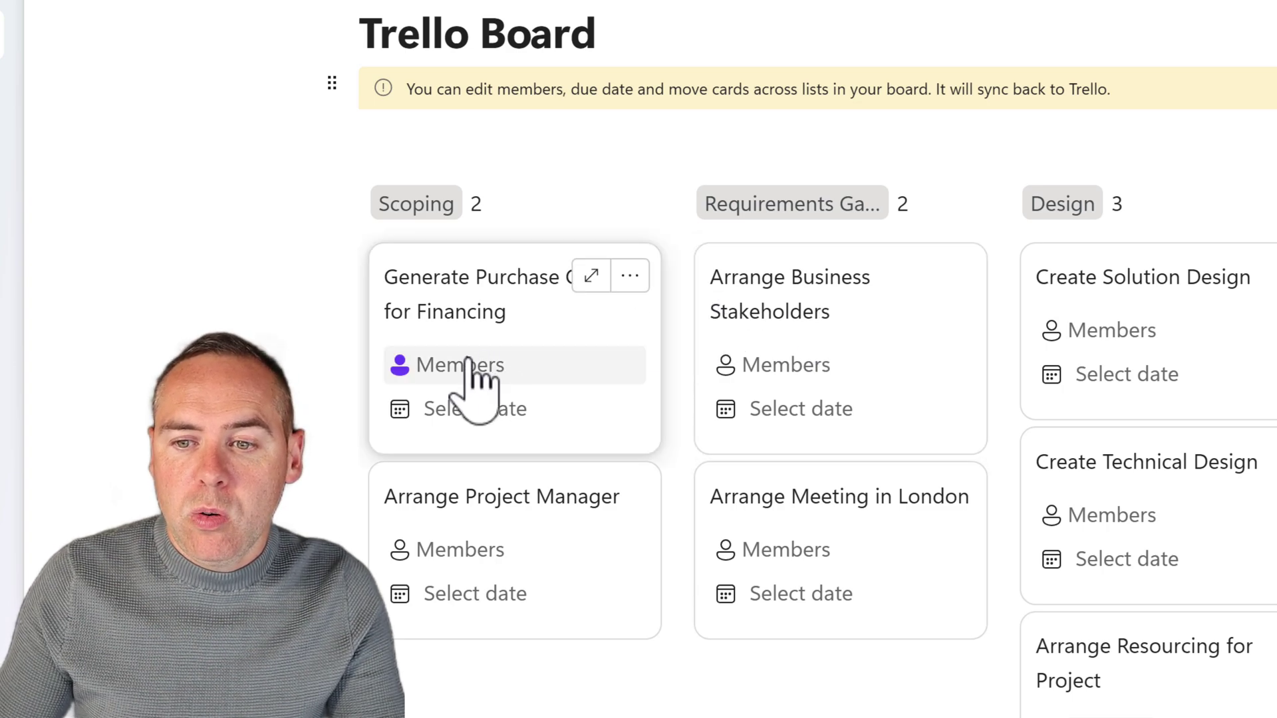
click(530, 372)
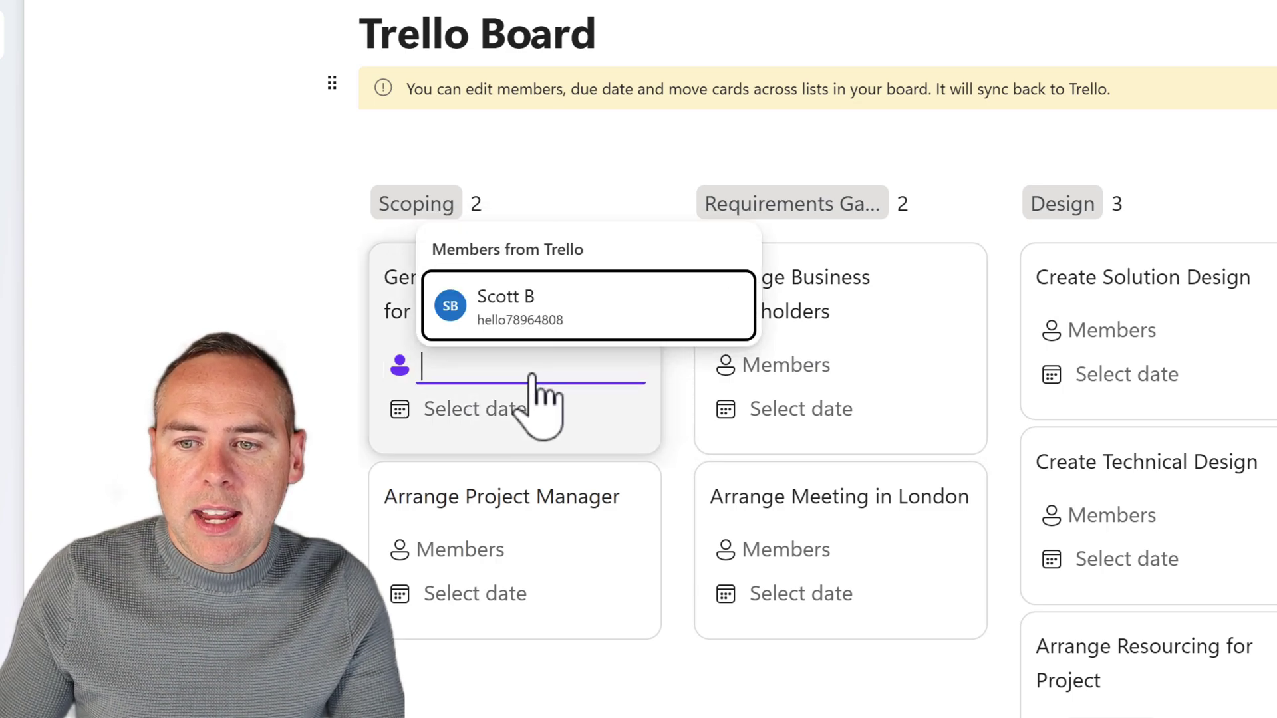
click(536, 326)
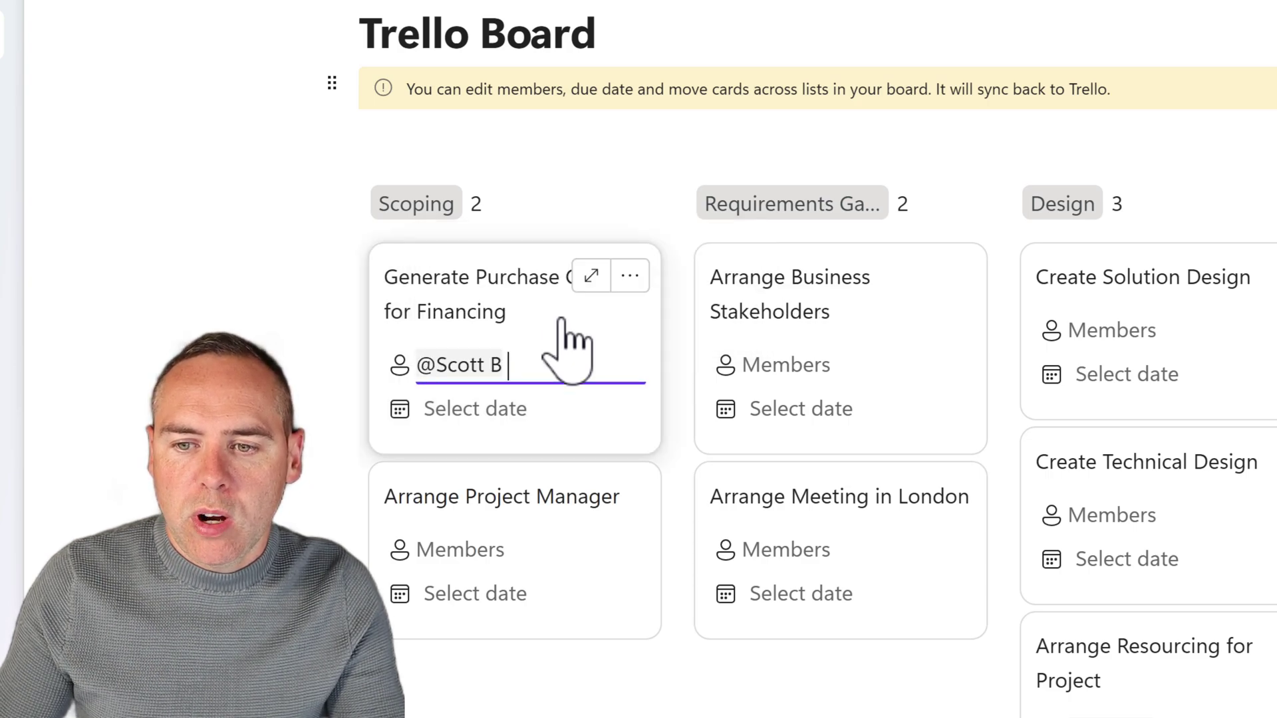
click(522, 425)
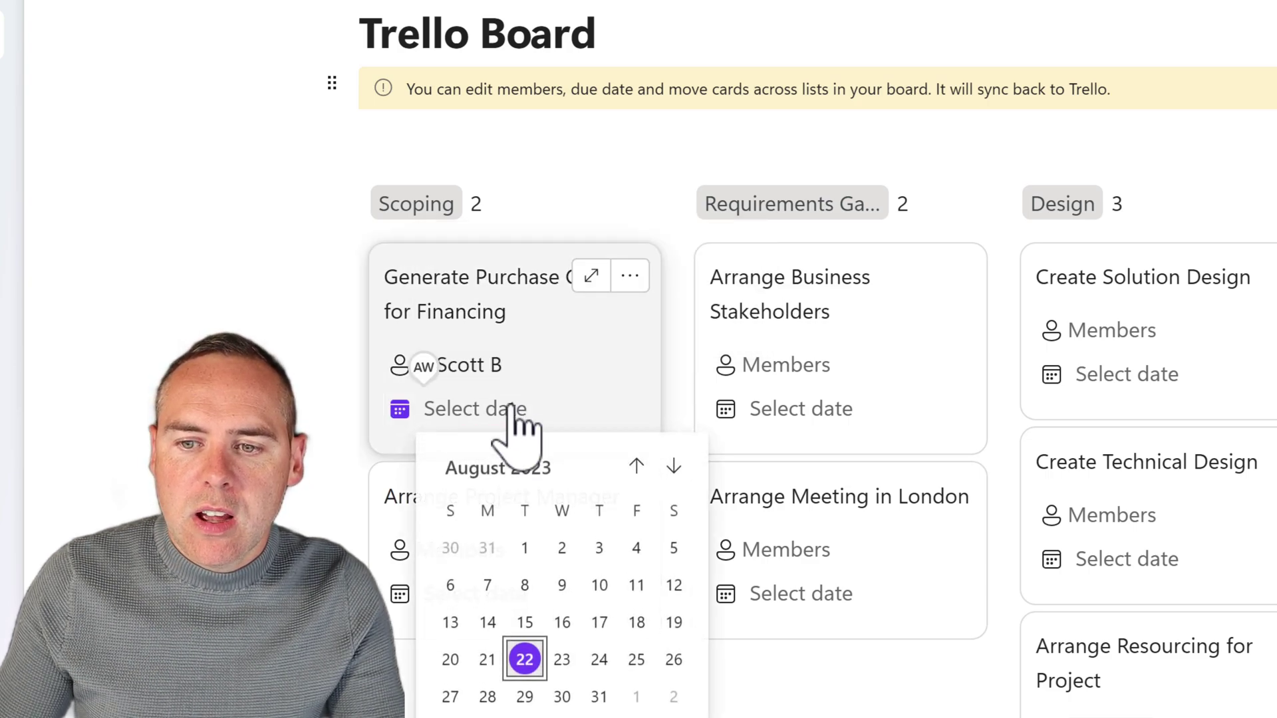
click(525, 660)
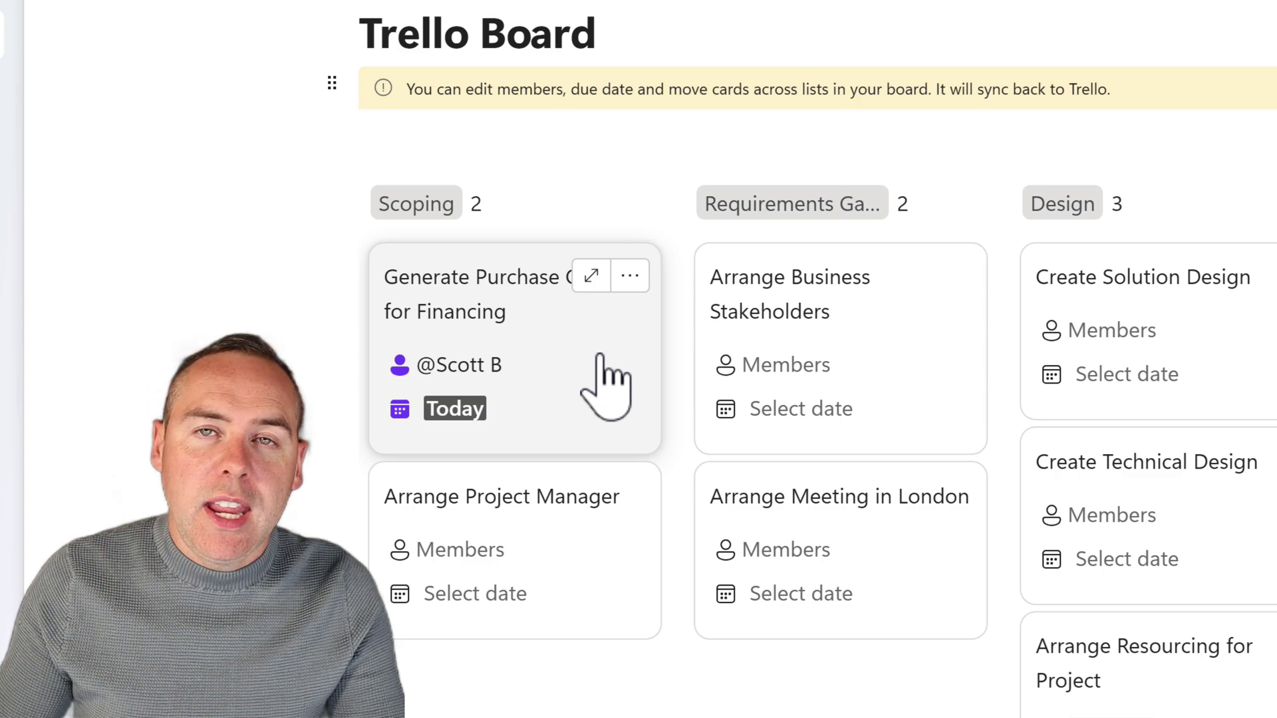
Step: Move the purchase card from Scoping to the Requirements list, and bring up the description of the insertable Jira app
drag(601, 359, 940, 322)
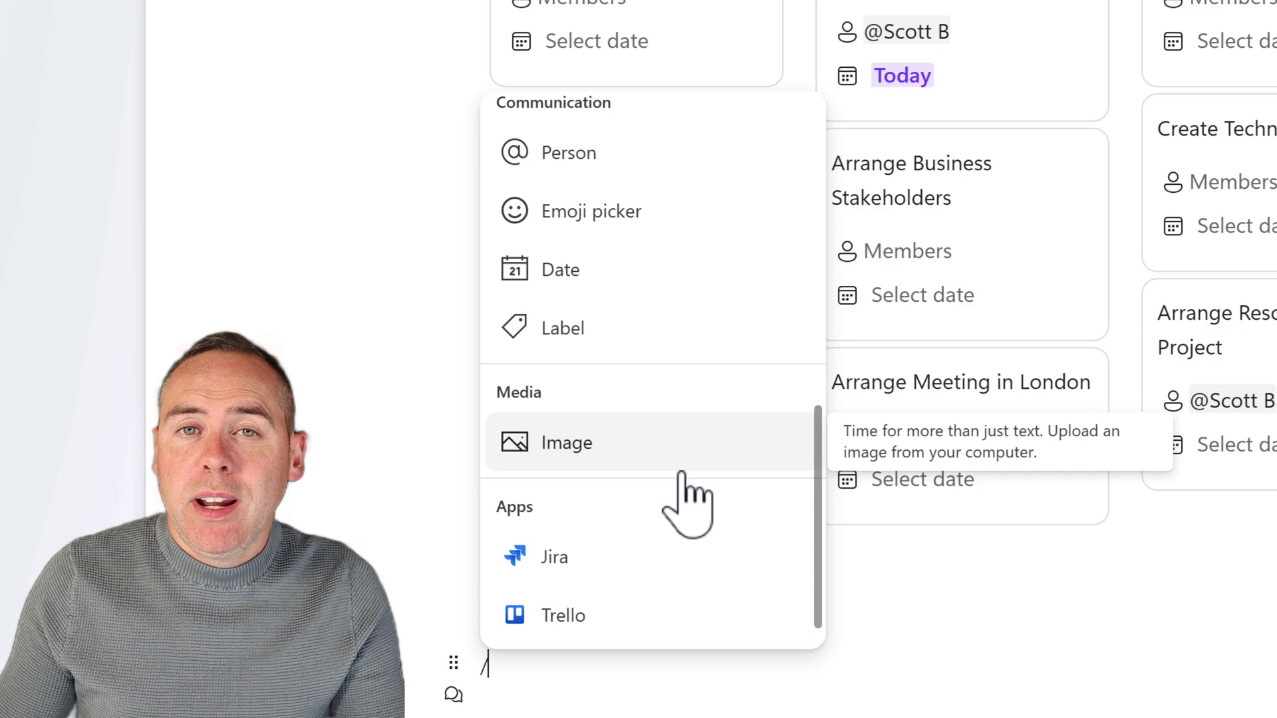
mouse_move(675, 557)
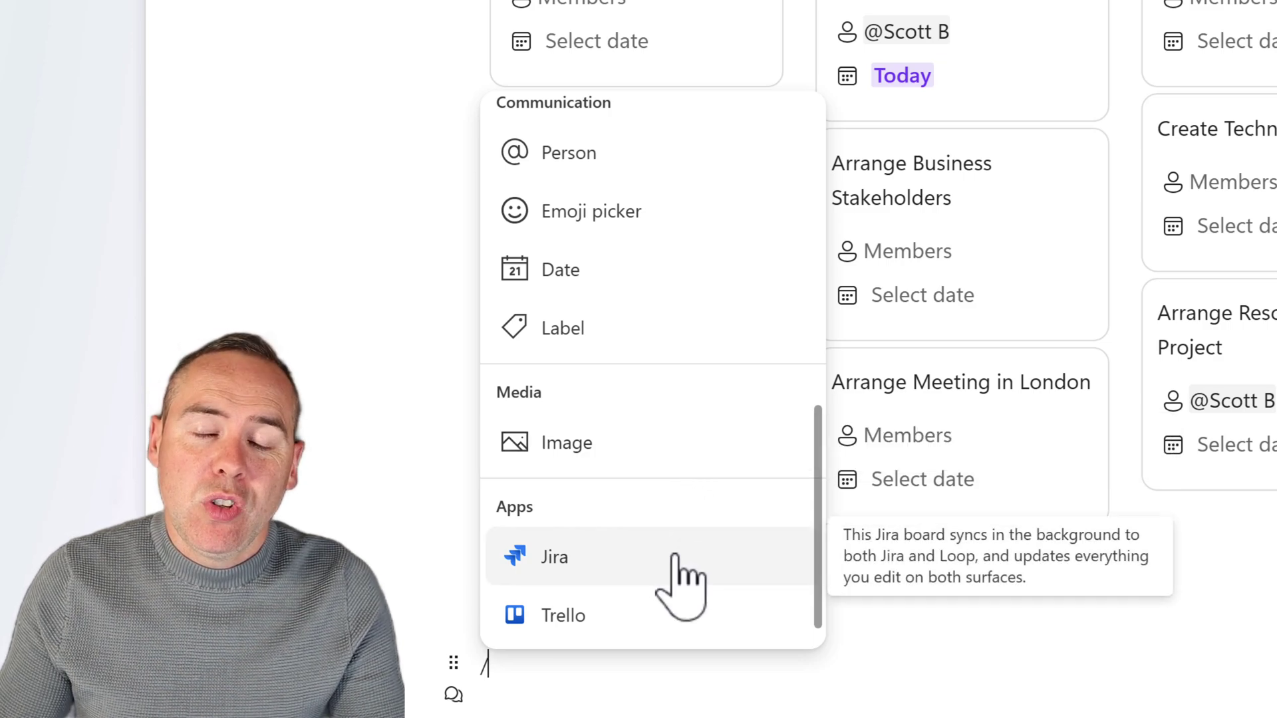
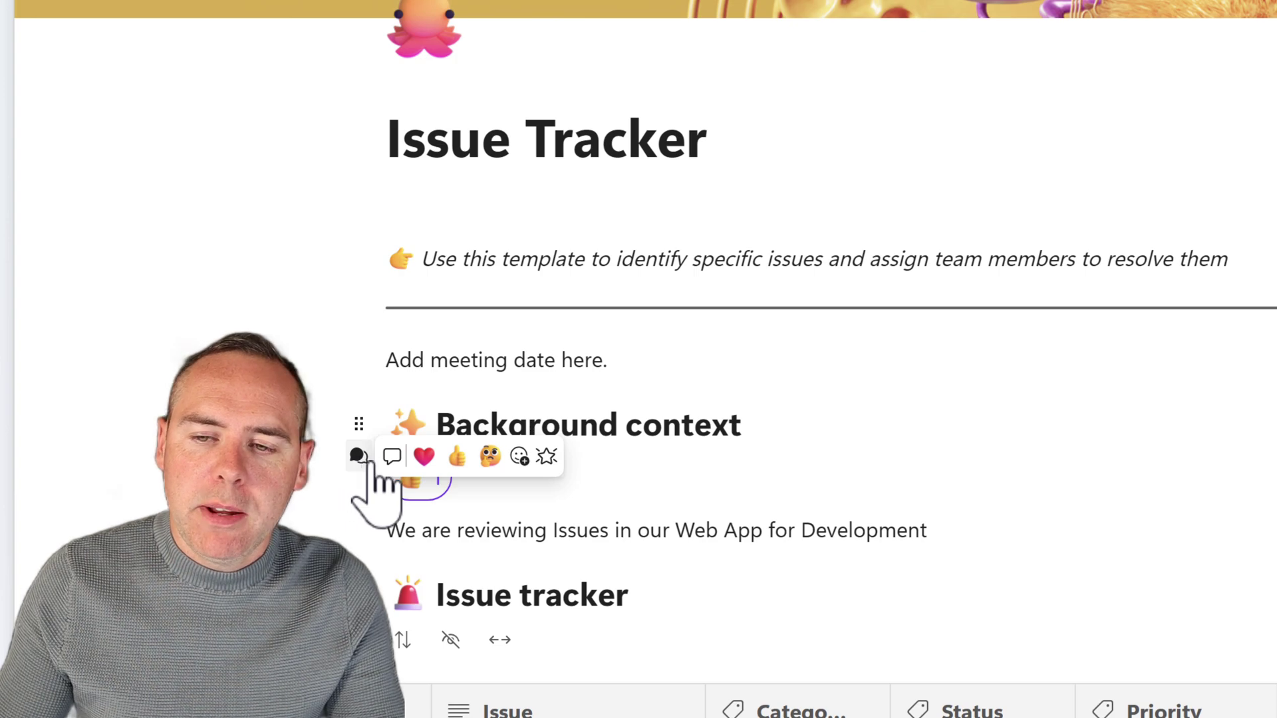
Step: Write a comment on the Issue Tracker's Background context heading, mentioning the first suggested colleague with "add further information to this context"
click(403, 476)
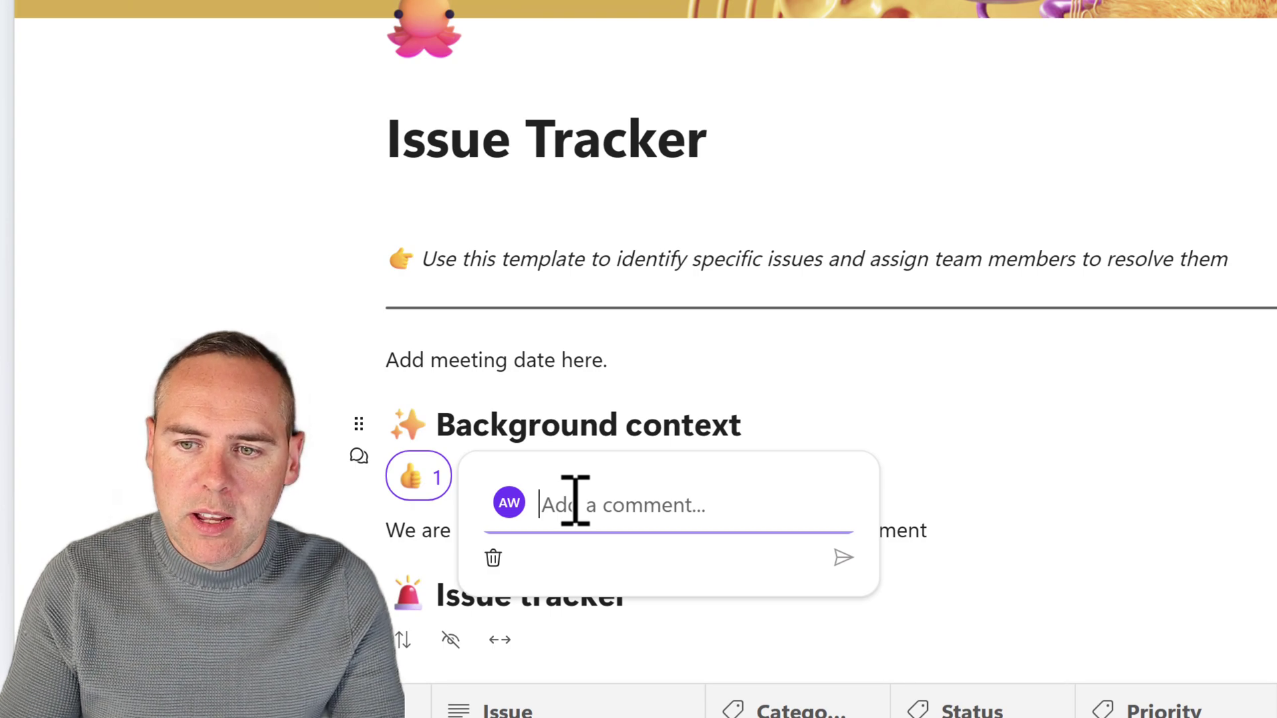
text(@)
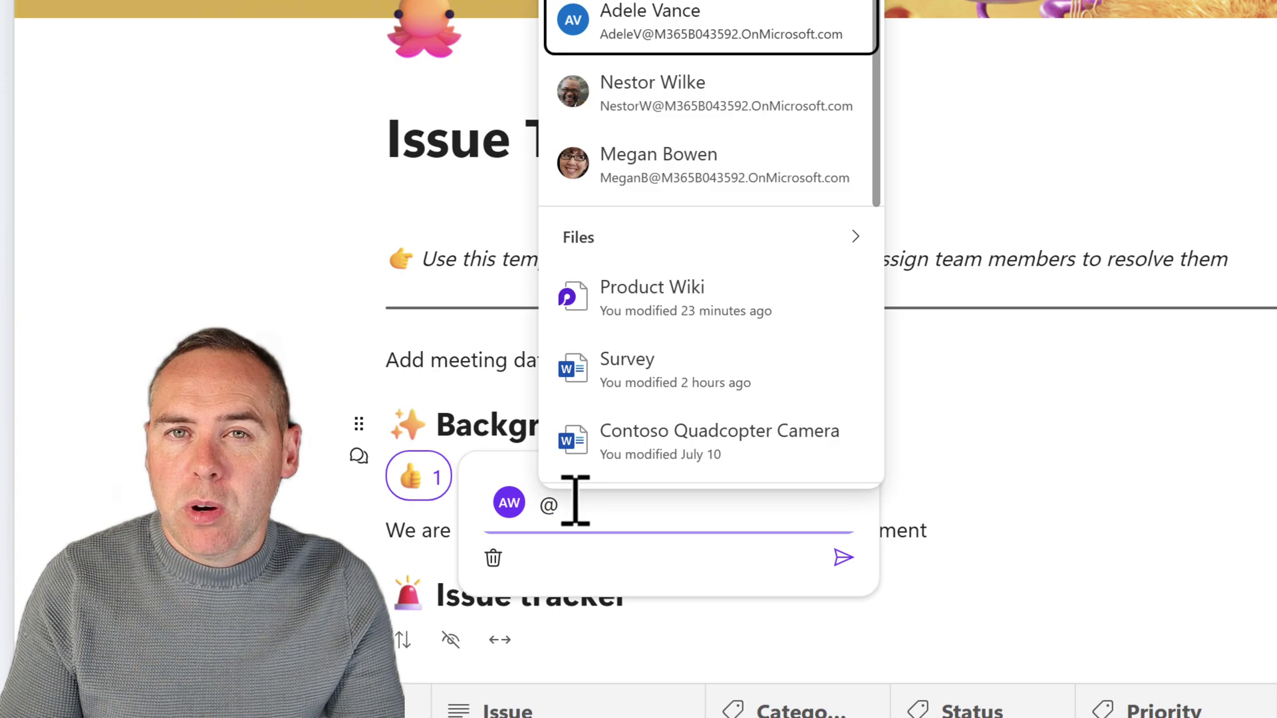
click(688, 26)
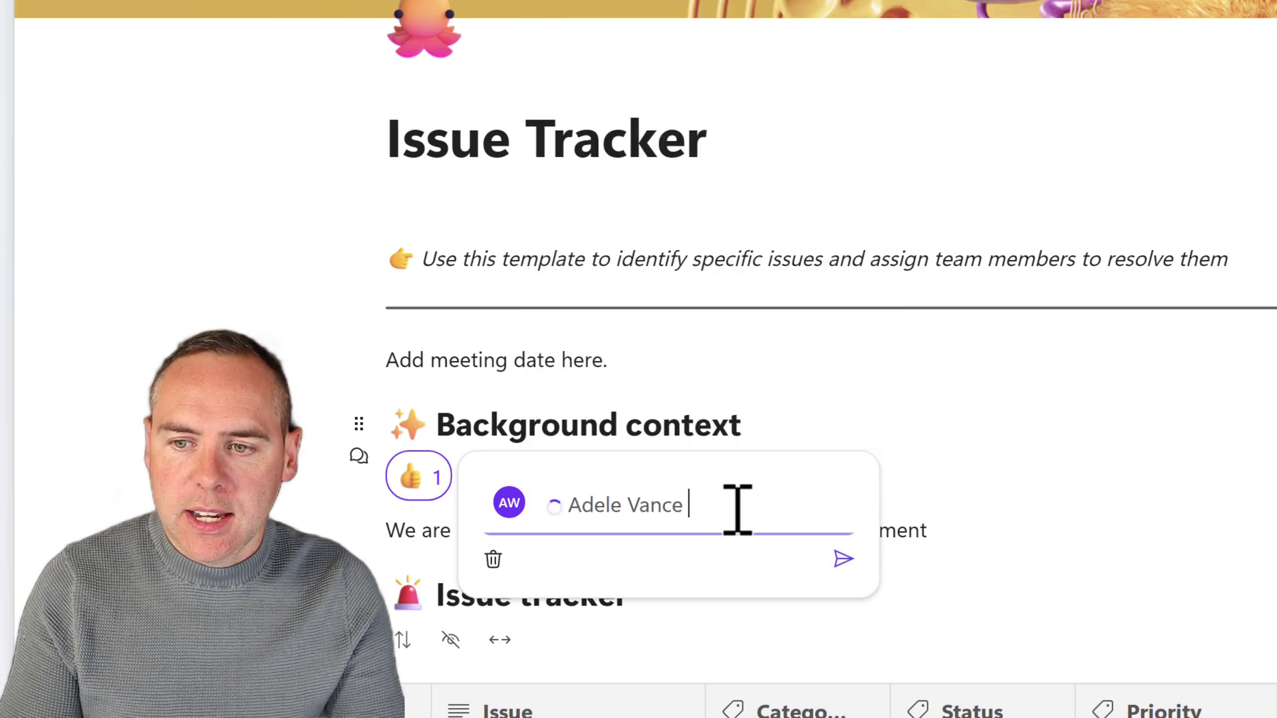
text(add further inf)
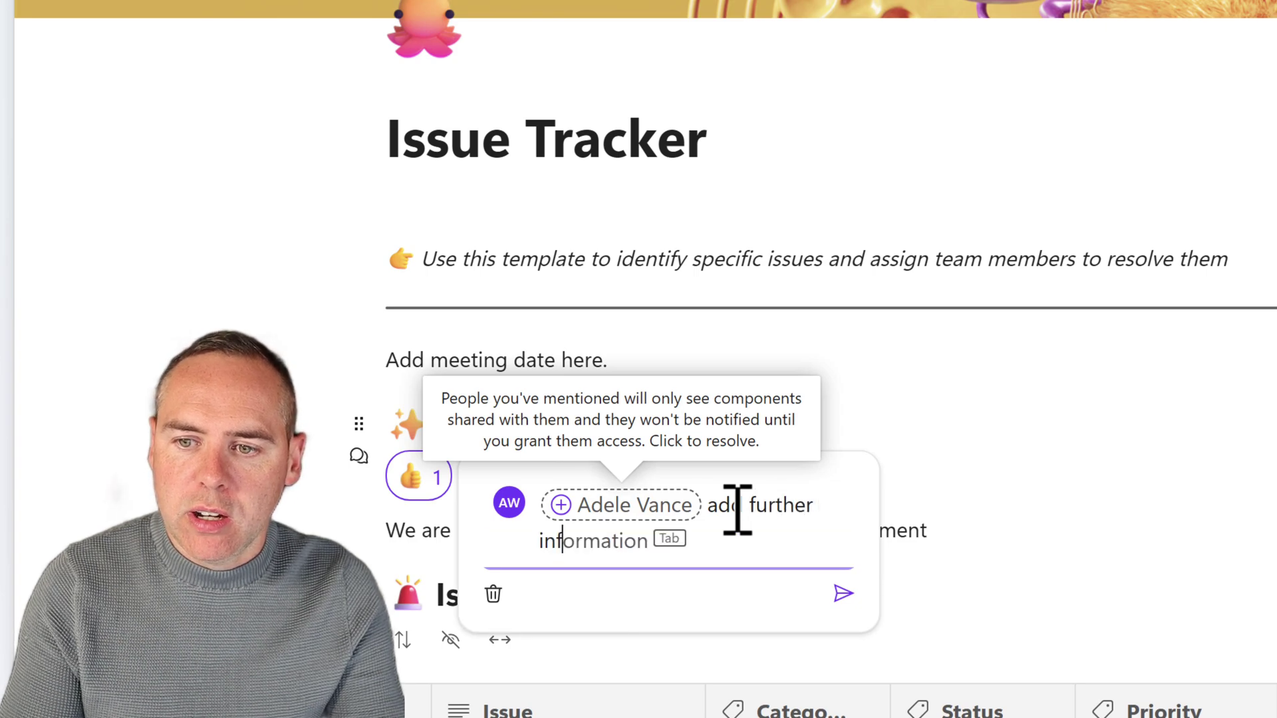
text(ormation to this qontext)
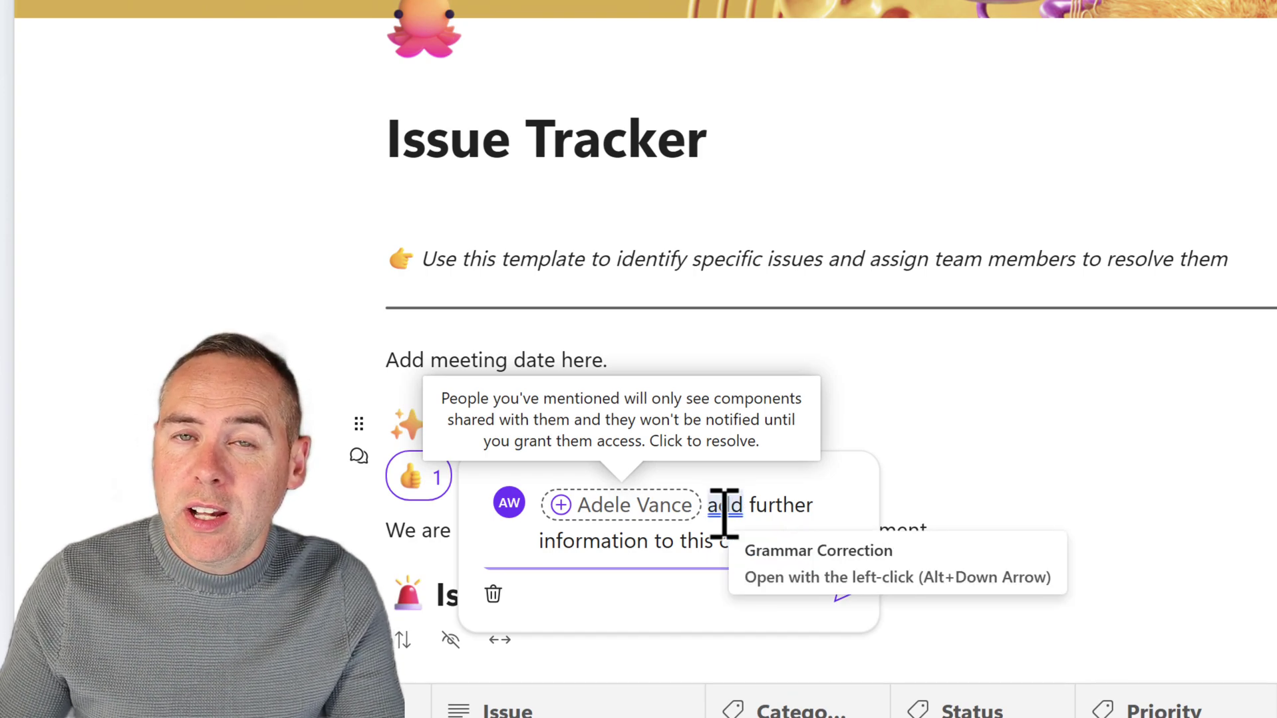
Step: Grant the mentioned colleague access with Share and notify, and post the comment on the Background context heading
click(561, 509)
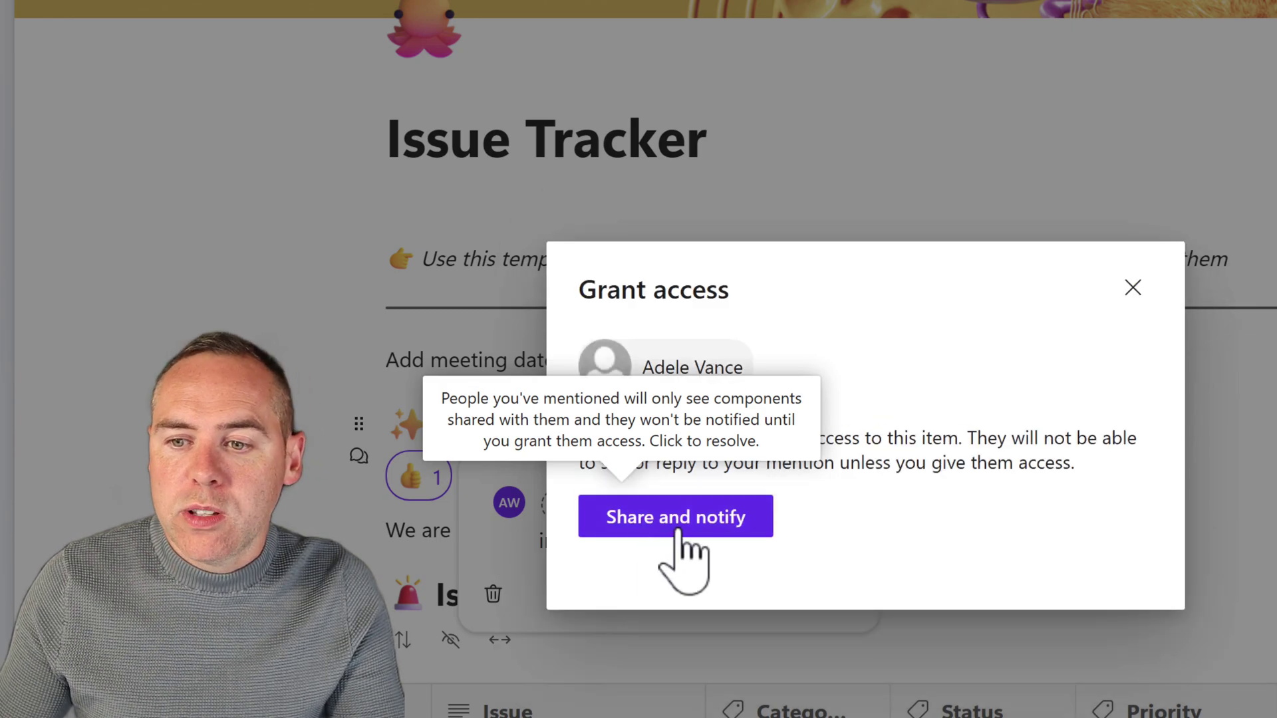
click(675, 522)
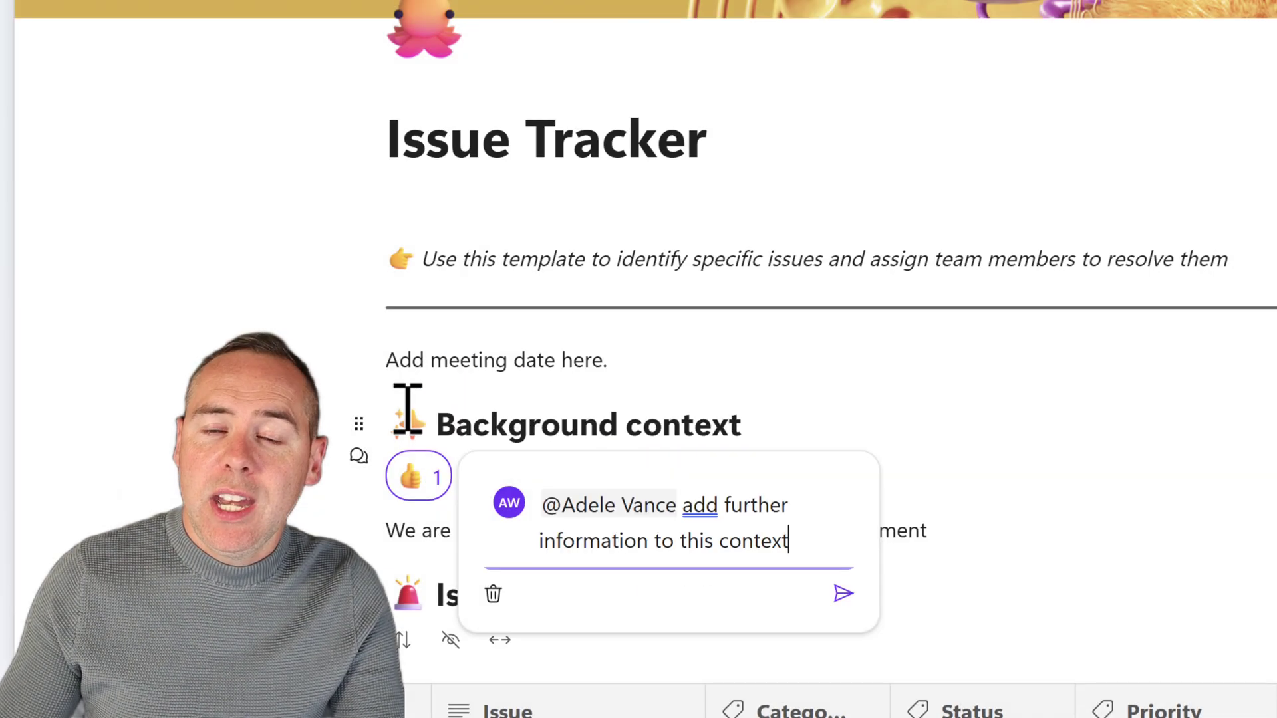
click(843, 593)
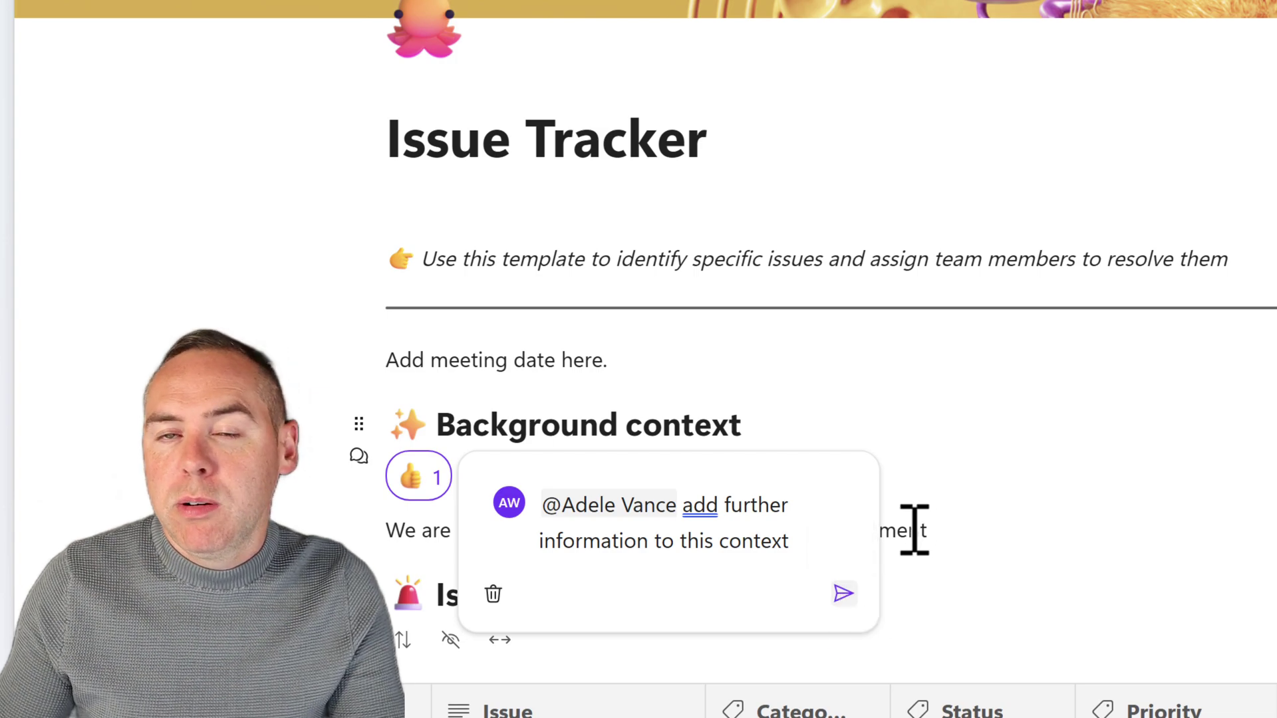
click(843, 593)
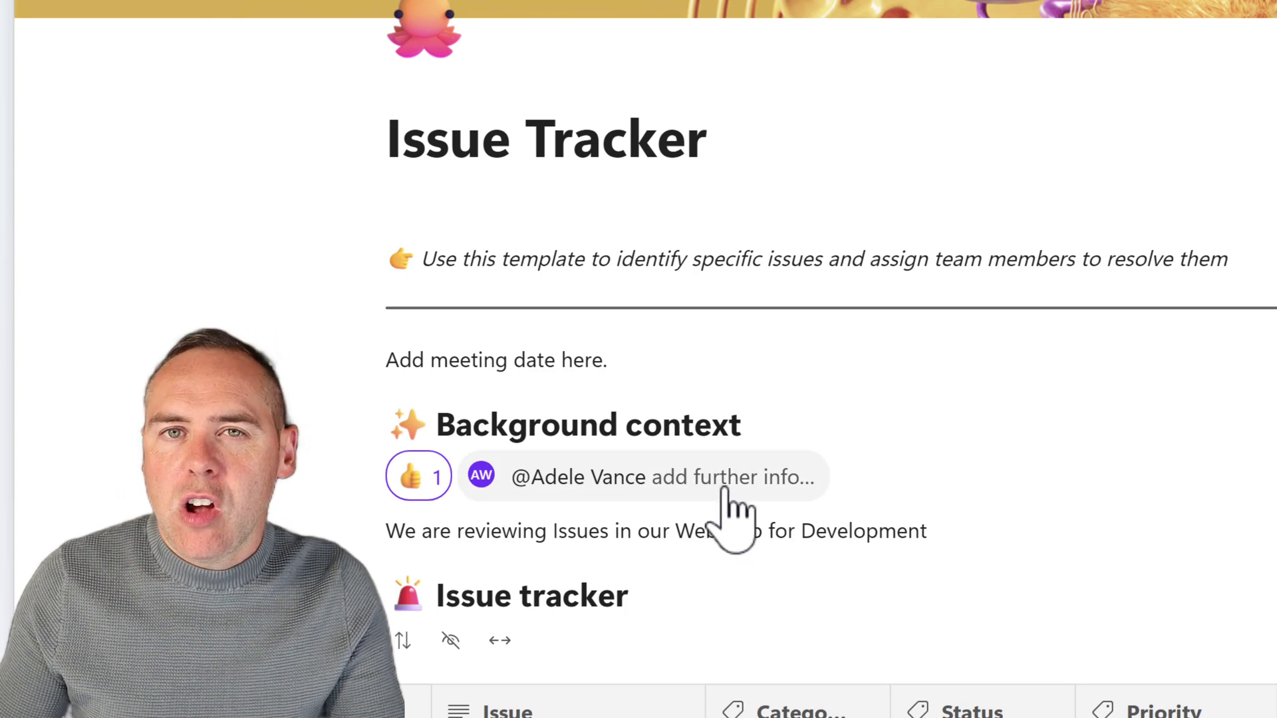
Step: Open the posted comment's thread under Background context and activate its reply field
click(727, 492)
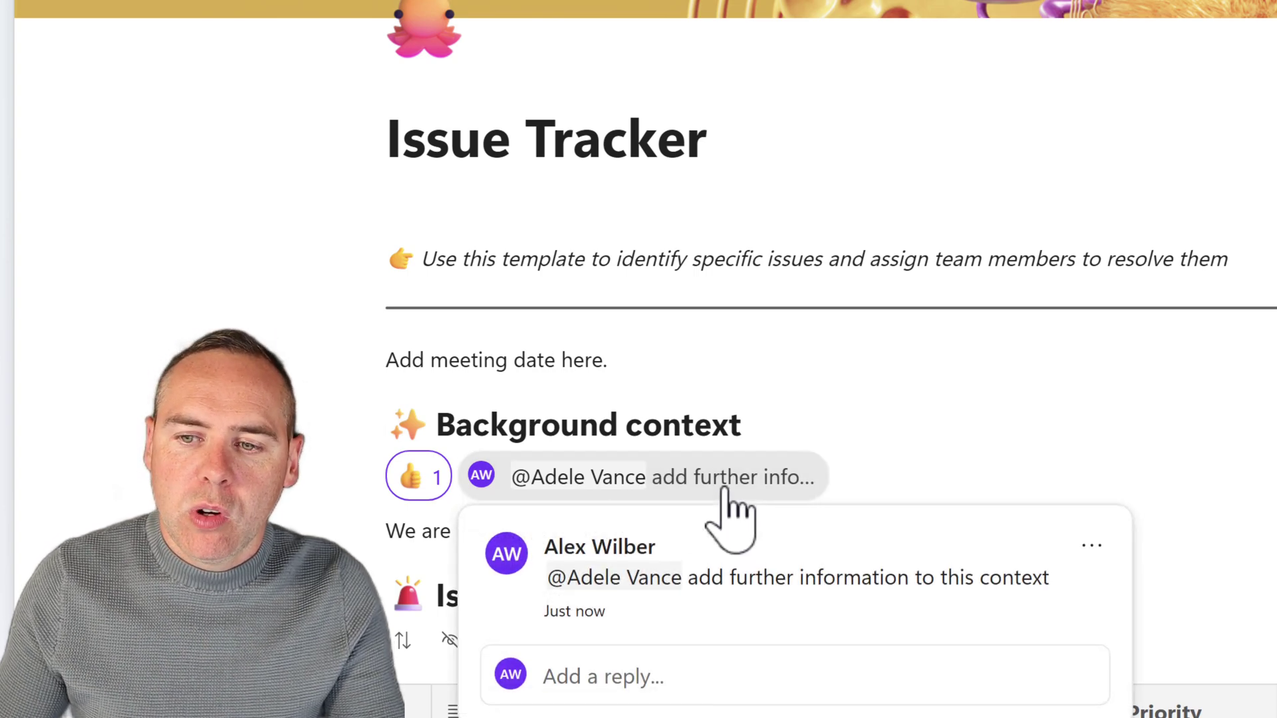
click(688, 671)
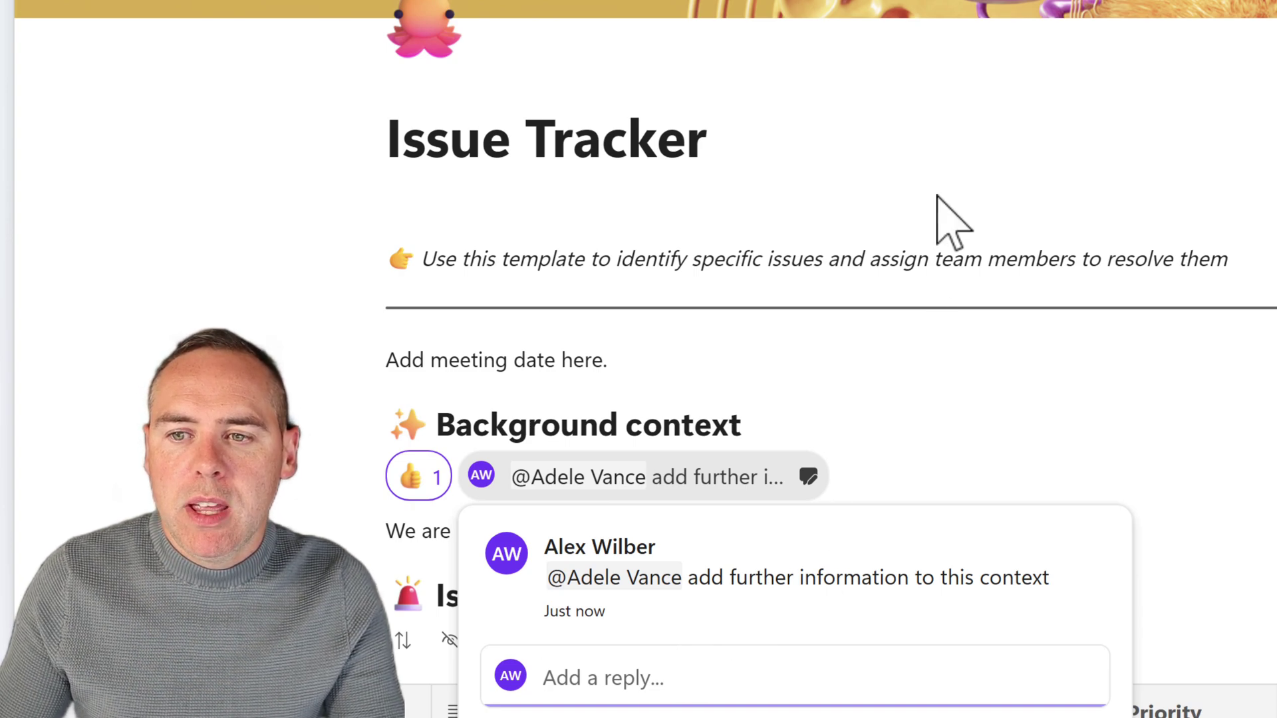